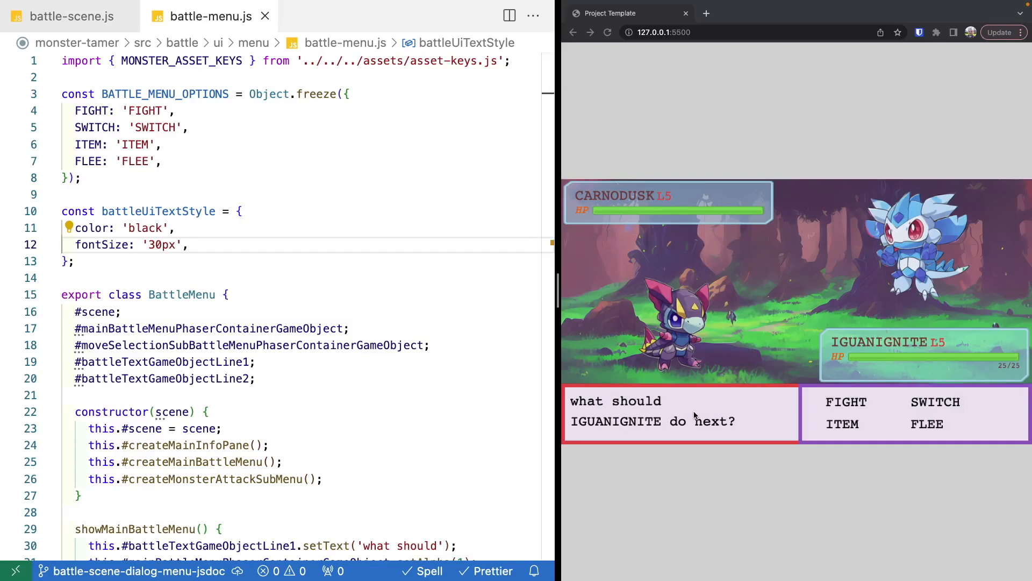
# Experiment with member suggestions on the setAlpha call at line 32, then undo and save the restored file.
pyautogui.click(363, 138)
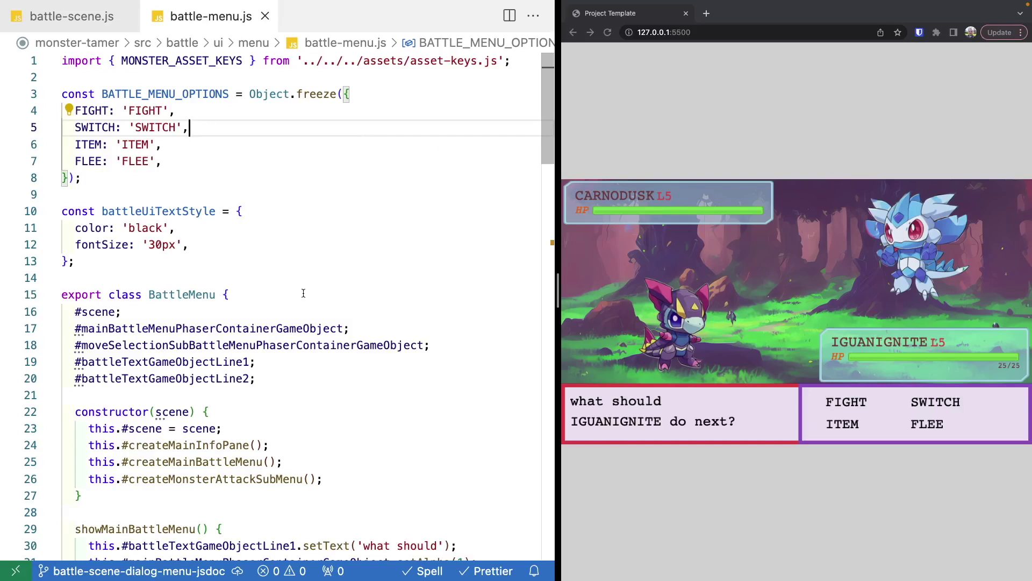
pyautogui.moveTo(242, 329)
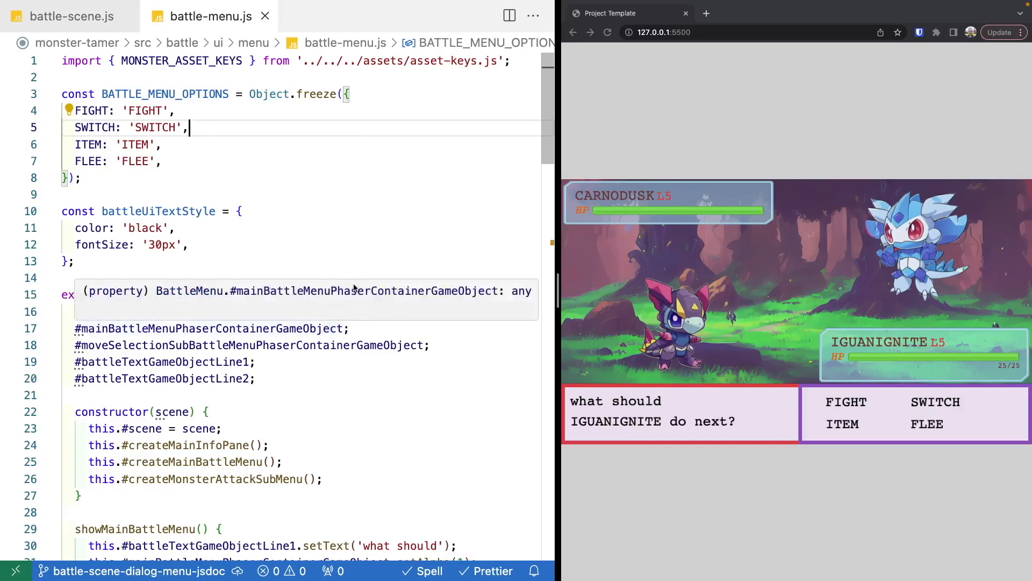
pyautogui.scroll(-2, 353, 250)
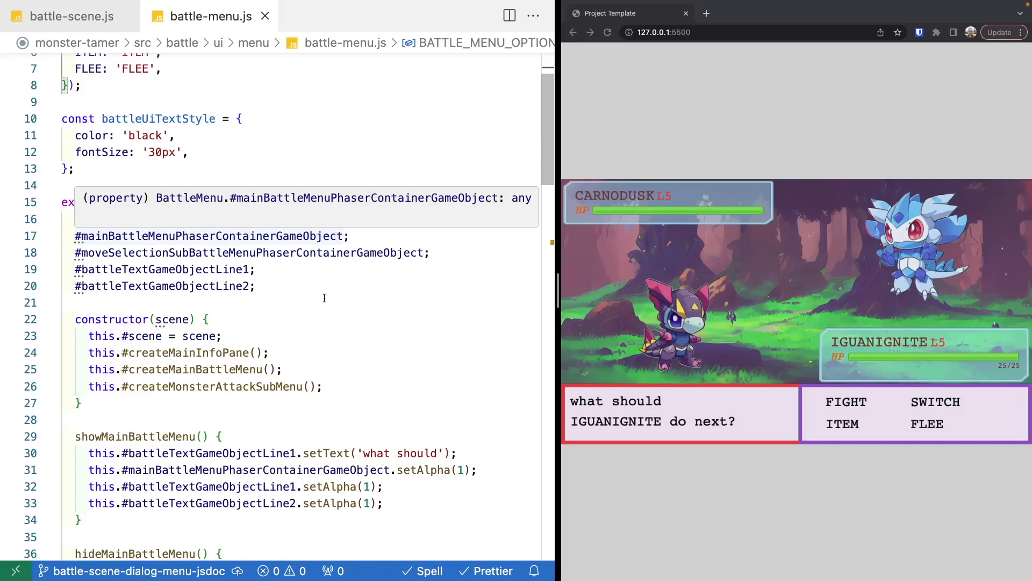
pyautogui.scroll(-3, 327, 297)
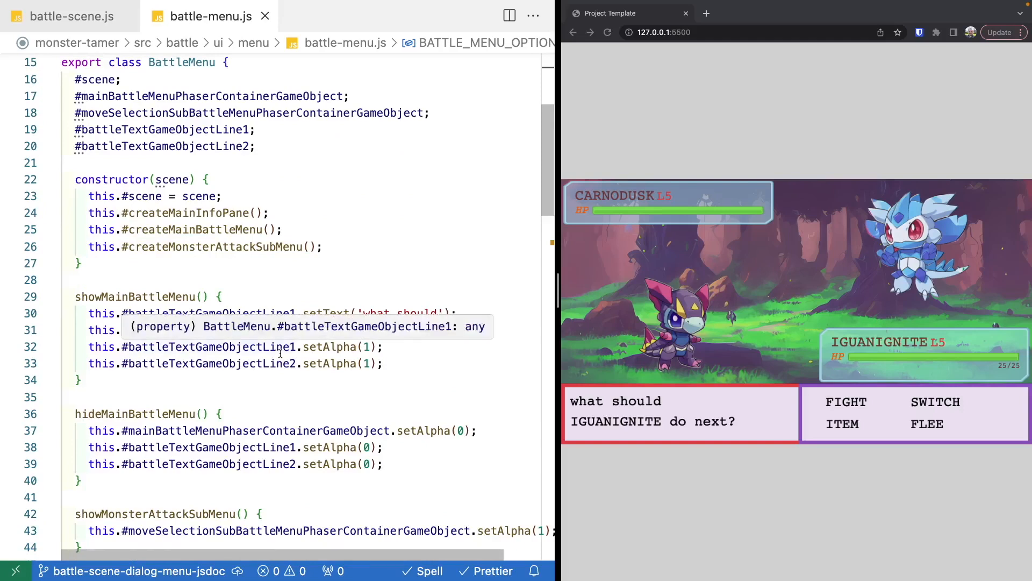
pyautogui.scroll(-1, 281, 355)
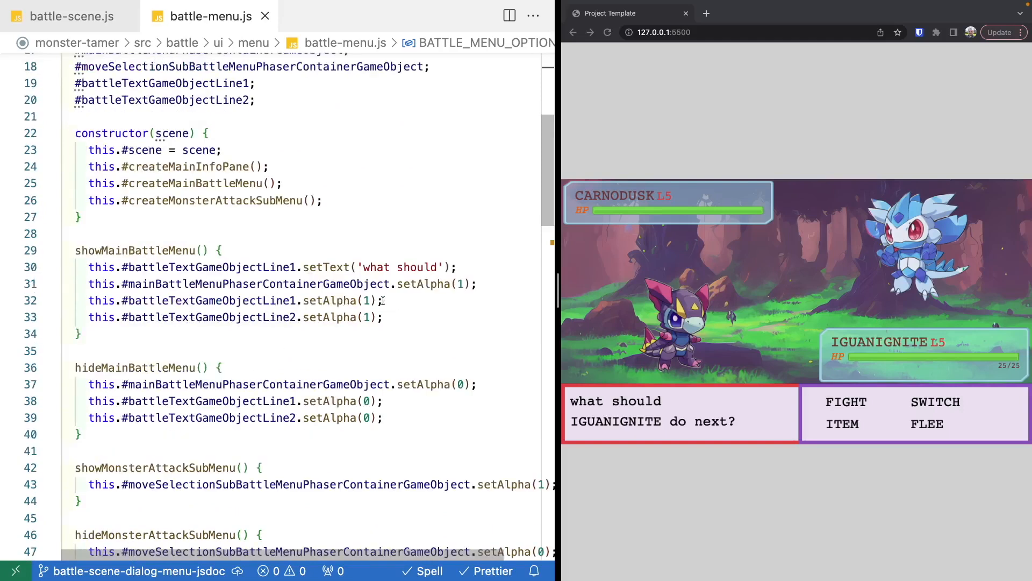
pyautogui.moveTo(382, 301); pyautogui.dragTo(297, 301)
pyautogui.write('.')
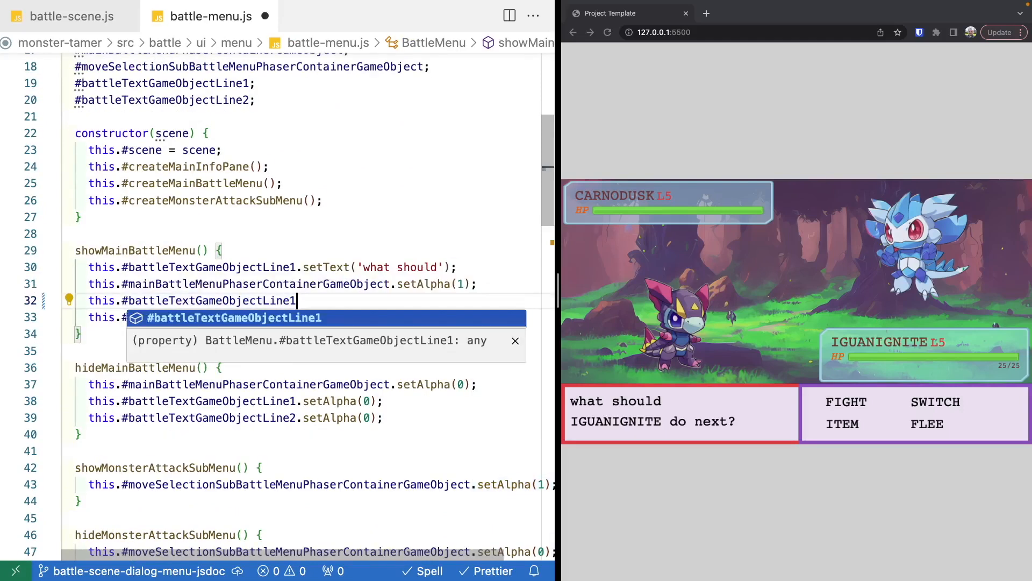
pyautogui.press('Escape')
pyautogui.write('set')
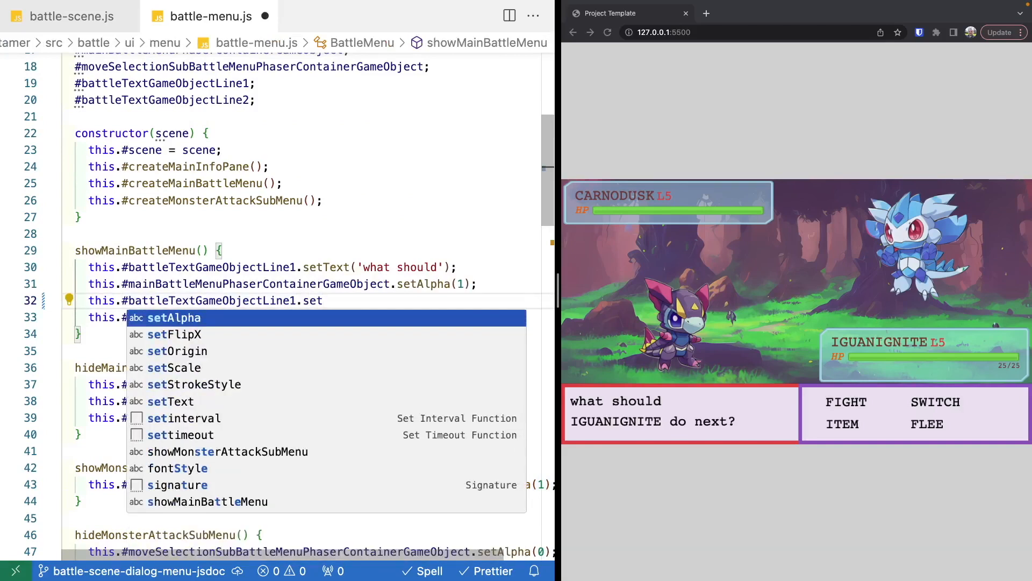
pyautogui.click(262, 101)
pyautogui.moveTo(186, 100)
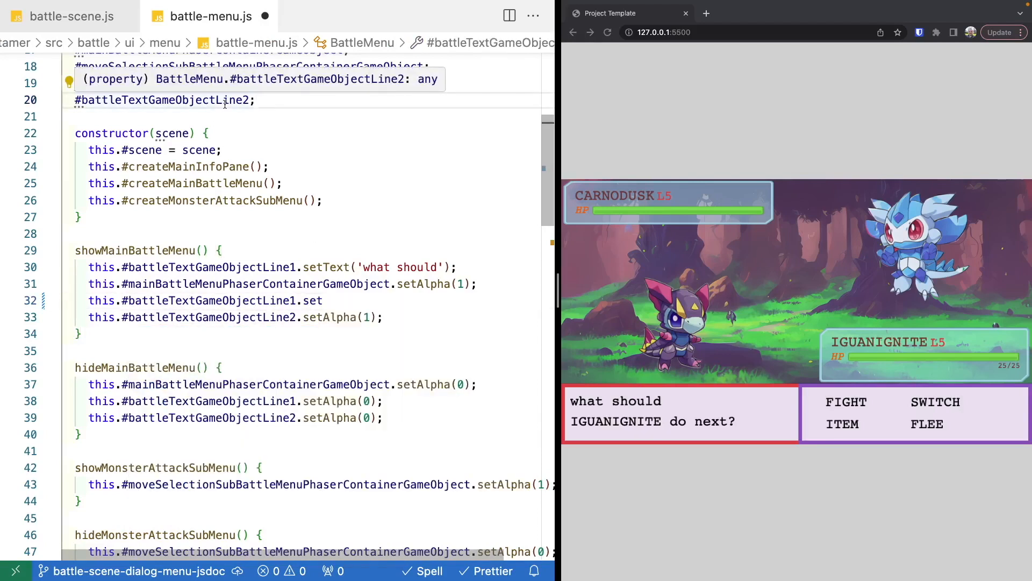
pyautogui.click(322, 300)
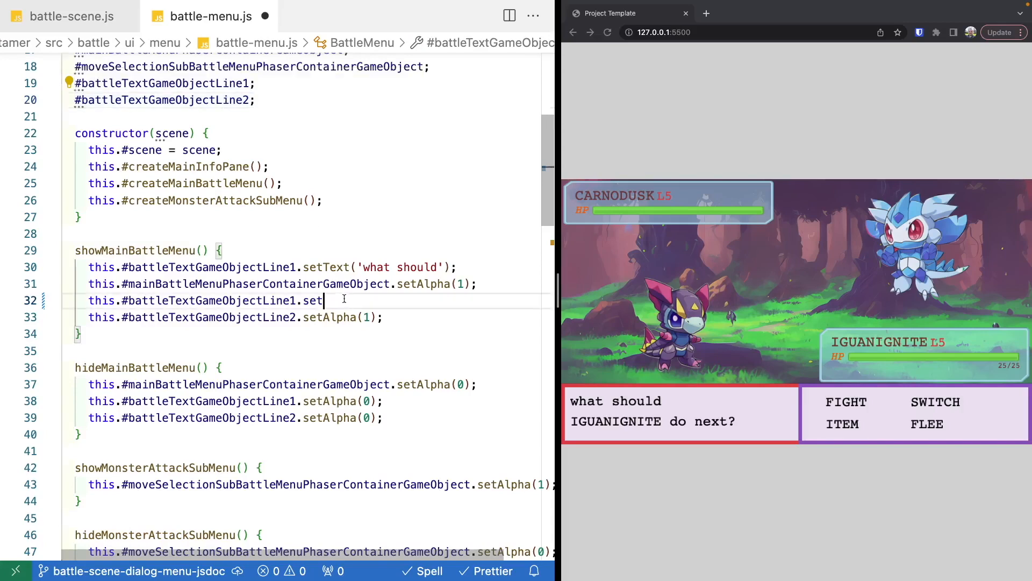
pyautogui.press('BackSpace')
pyautogui.press('BackSpace')
pyautogui.press('BackSpace')
pyautogui.hotkey('ctrl', 'z')
pyautogui.hotkey('ctrl', 's')
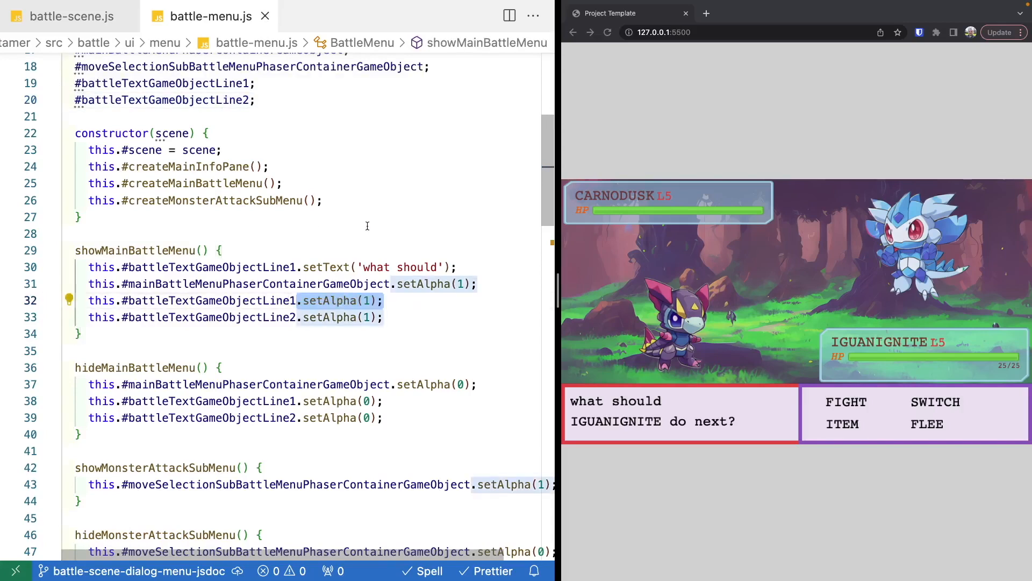
pyautogui.scroll(10, 367, 226)
# Add import Phaser from '../../../lib/phaser.js' as the first line and save.
pyautogui.click(440, 108)
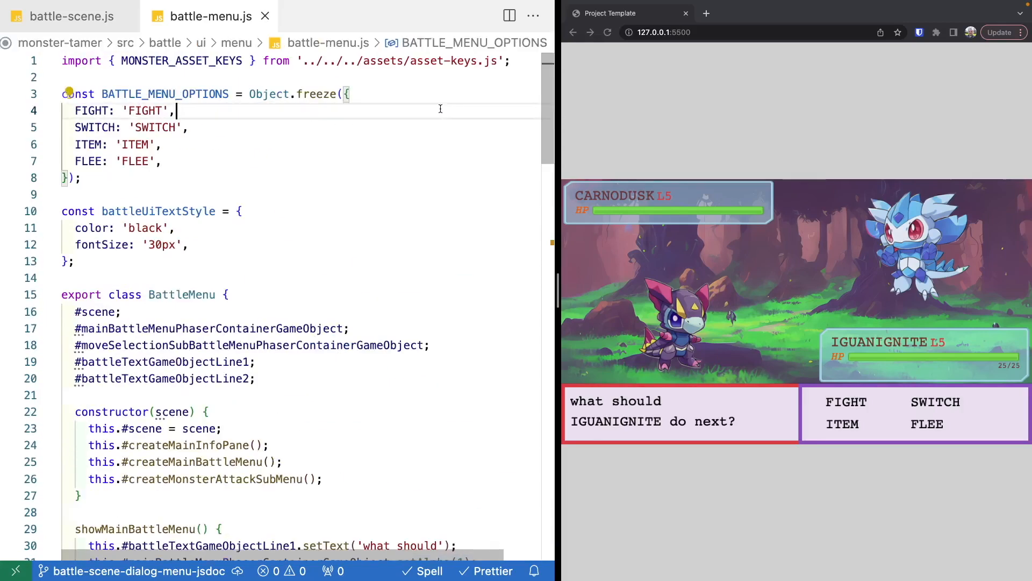
pyautogui.hotkey('ctrl', 'Home')
pyautogui.hotkey('ctrl', 'shift', 'Return')
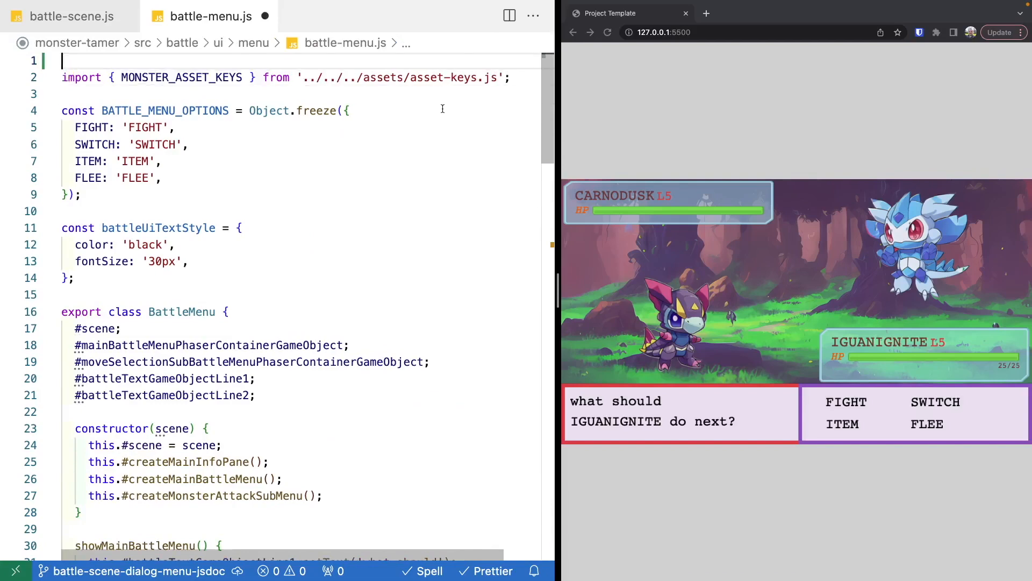
pyautogui.write('import P')
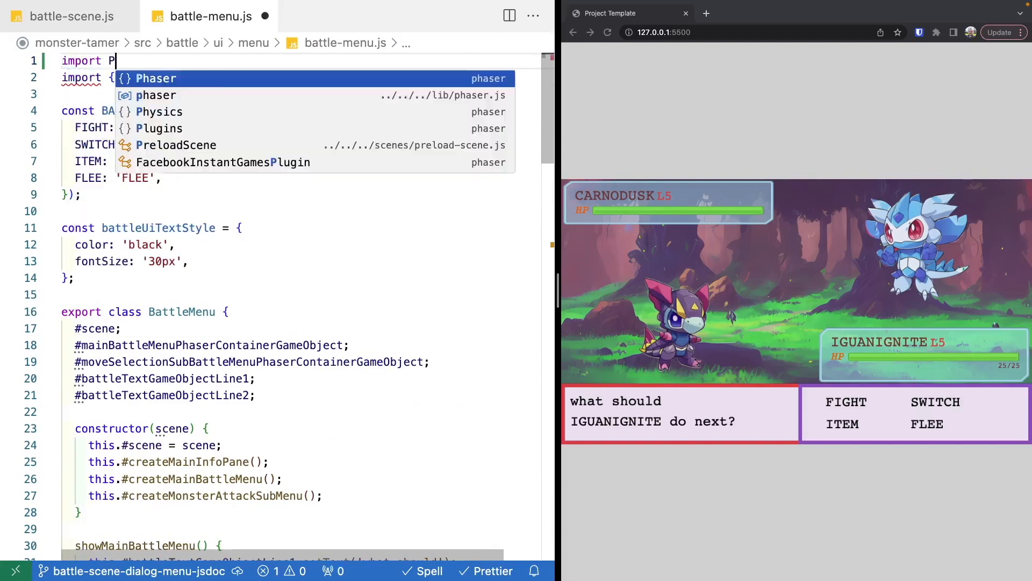
pyautogui.write('haser from ')
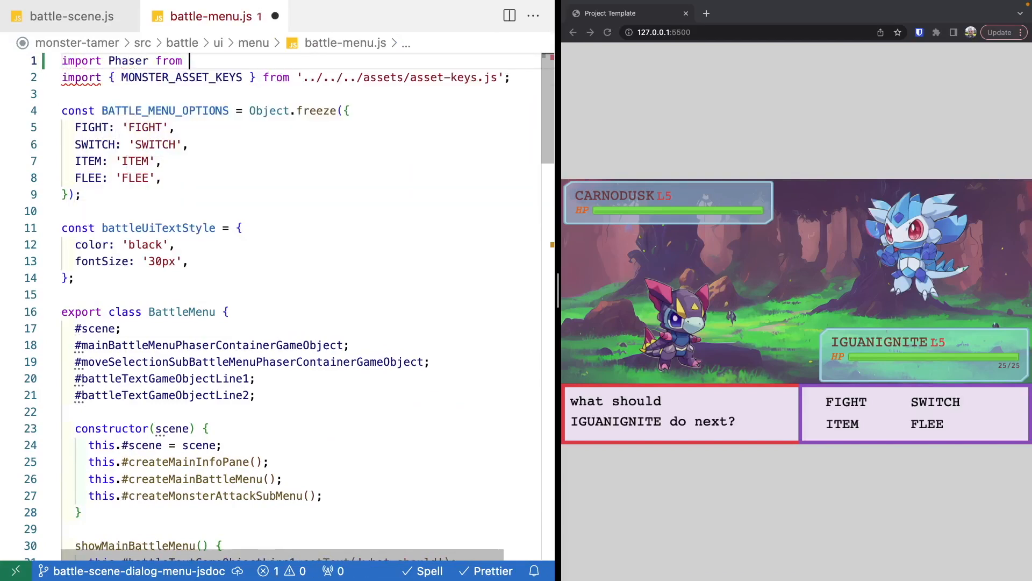
pyautogui.write("'../..//")
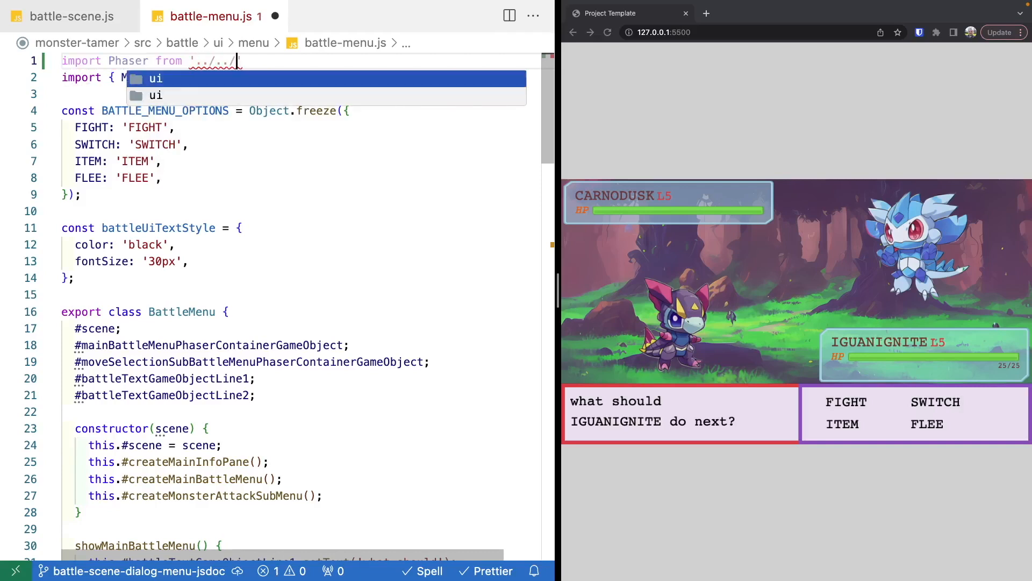
pyautogui.write('../k')
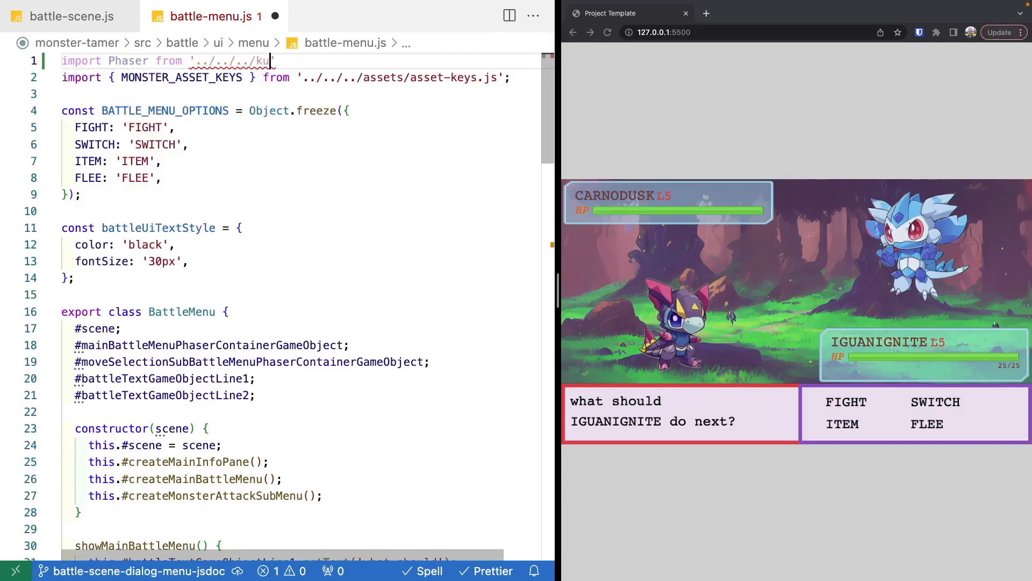
pyautogui.press('BackSpace')
pyautogui.write('lib/')
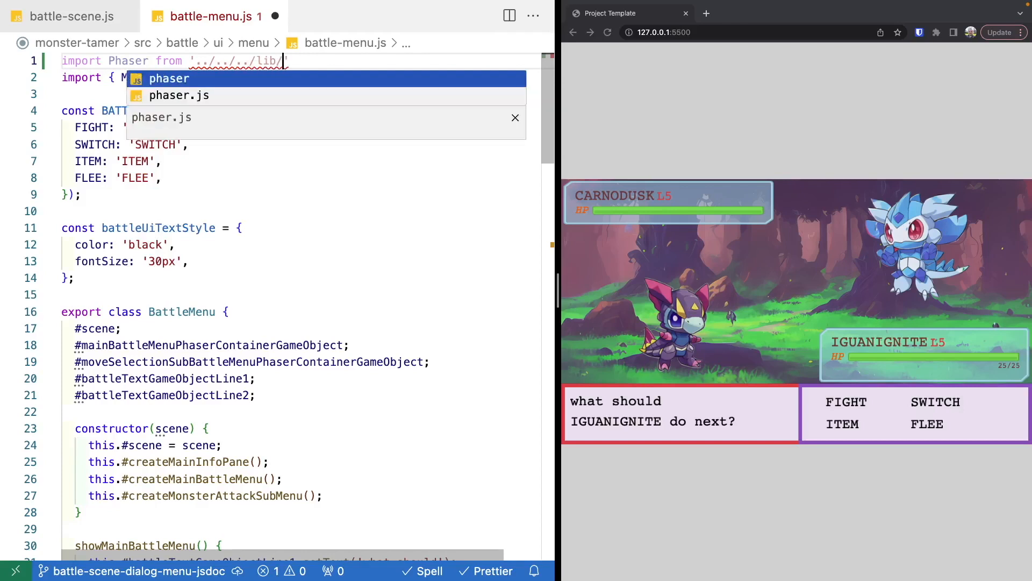
pyautogui.press('Tab')
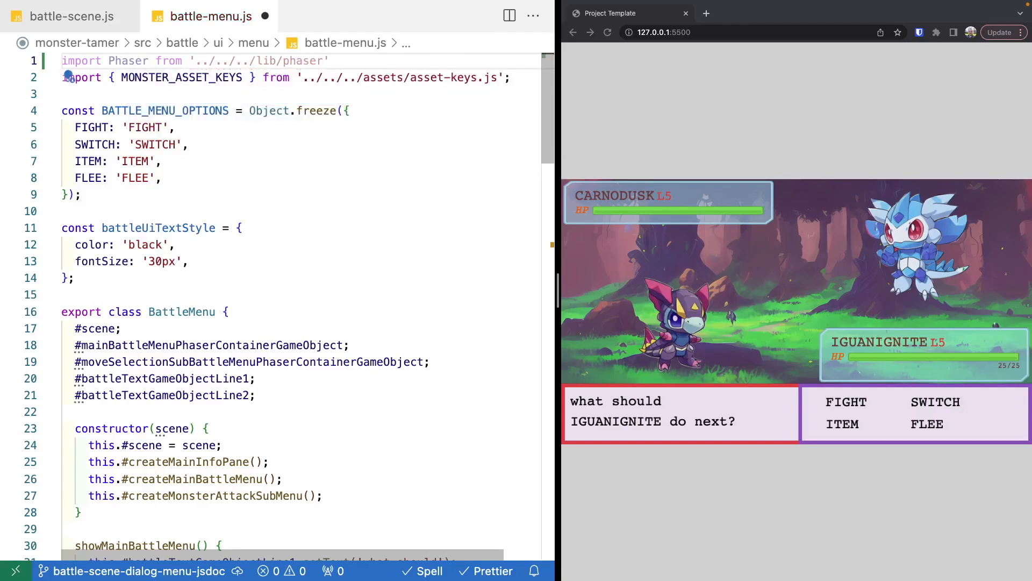
pyautogui.write('.js')
pyautogui.write("';")
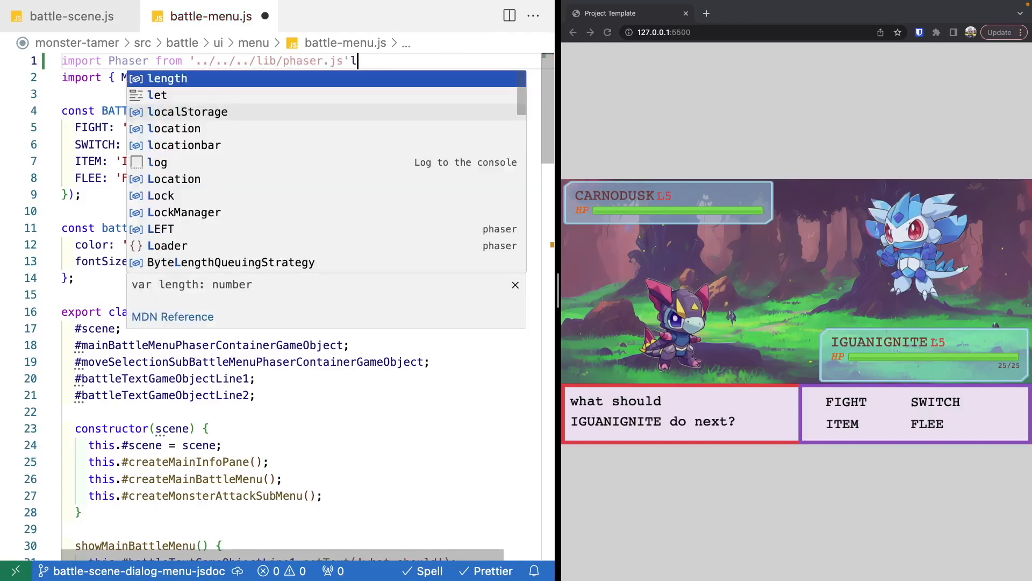
pyautogui.press('Escape')
pyautogui.hotkey('ctrl', 's')
pyautogui.scroll(-3, 242, 226)
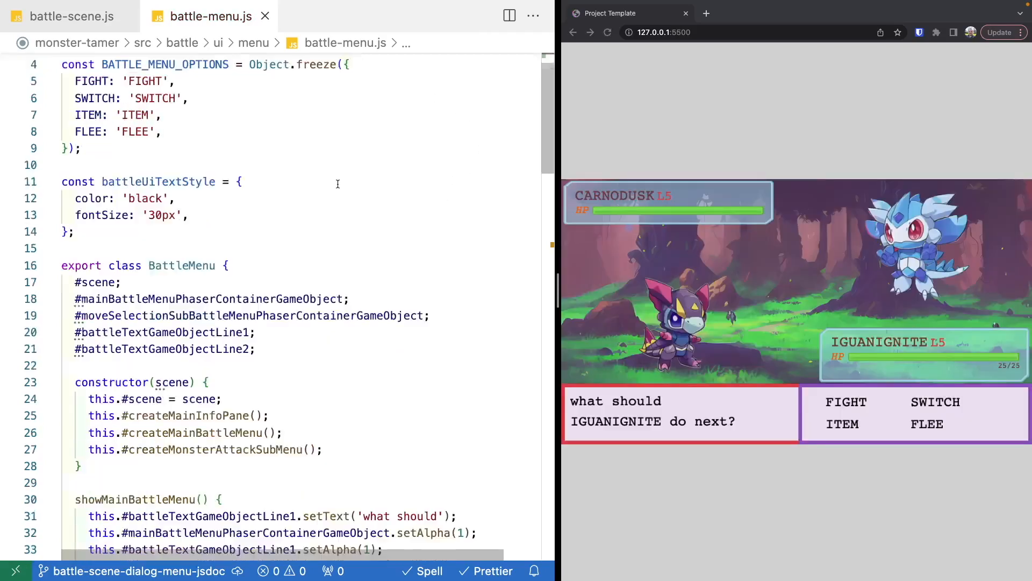
pyautogui.scroll(-2, 243, 226)
pyautogui.scroll(-1, 243, 225)
# Open a new line above the #scene property for a type comment.
pyautogui.click(128, 191)
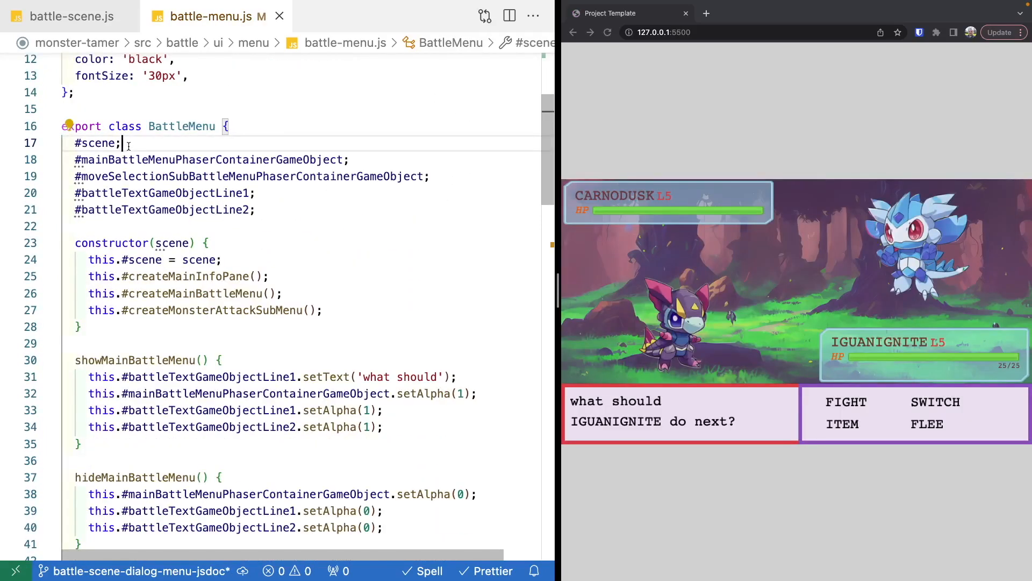
pyautogui.hotkey('ctrl', 'shift', 'Return')
pyautogui.write('/')
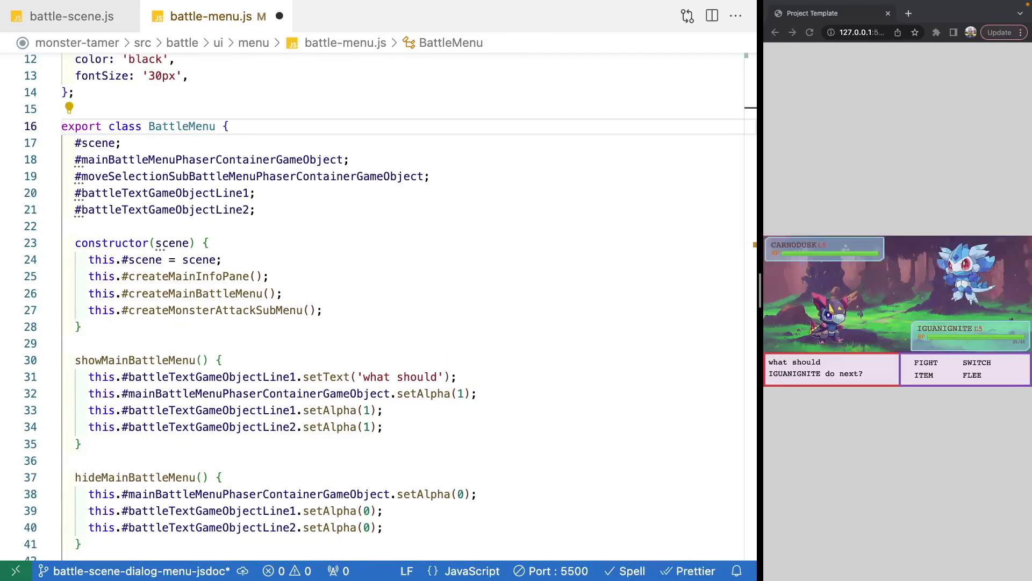
pyautogui.click(271, 126)
pyautogui.press('Return')
pyautogui.write('/')
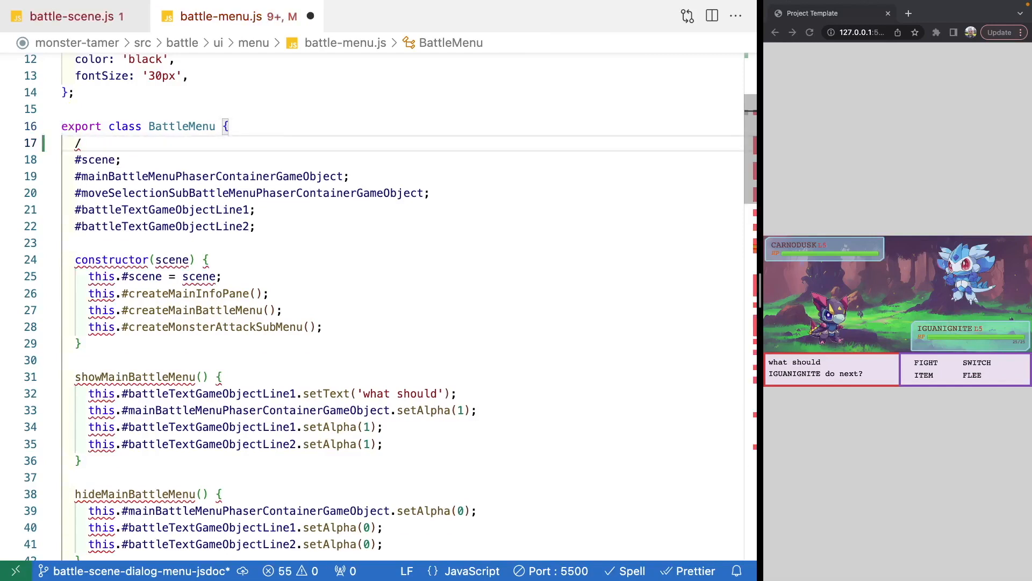
pyautogui.write('**')
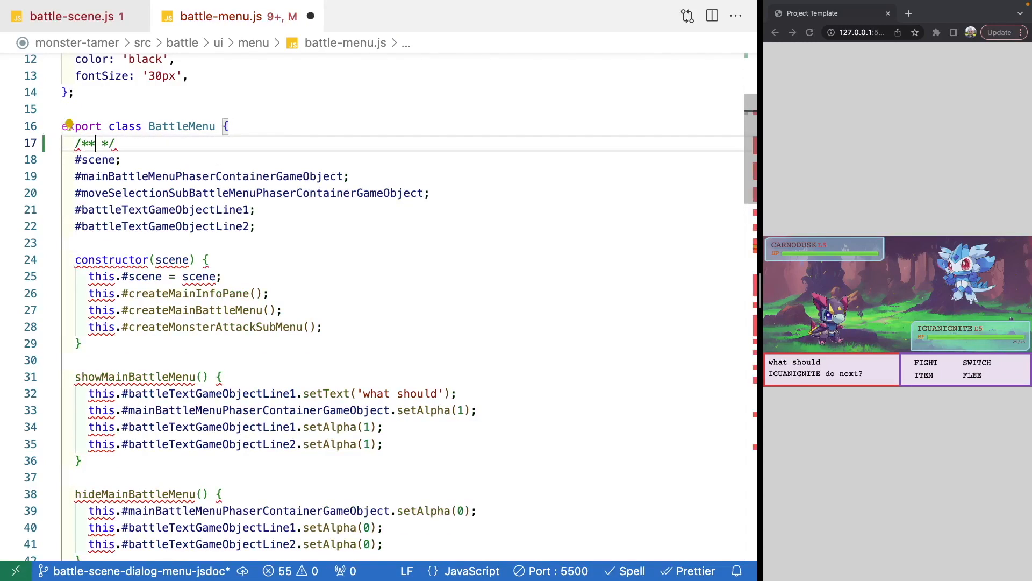
pyautogui.write(' @ty ')
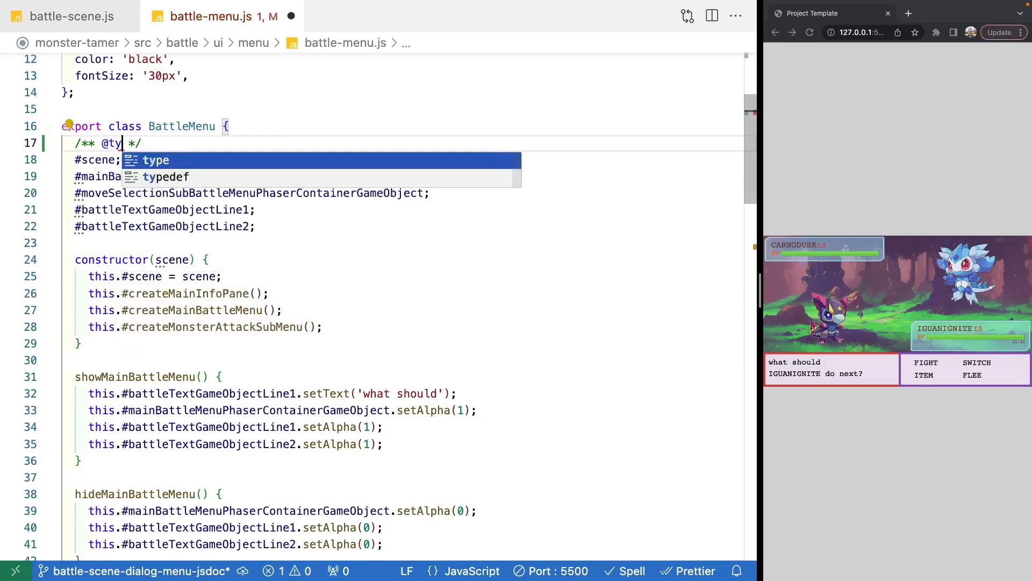
pyautogui.write('pe')
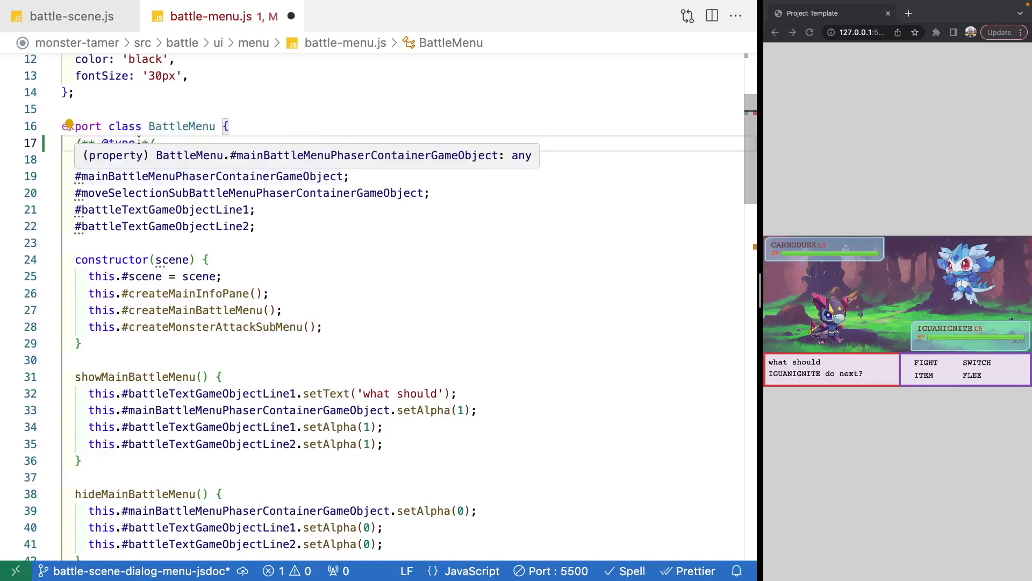
pyautogui.write('{')
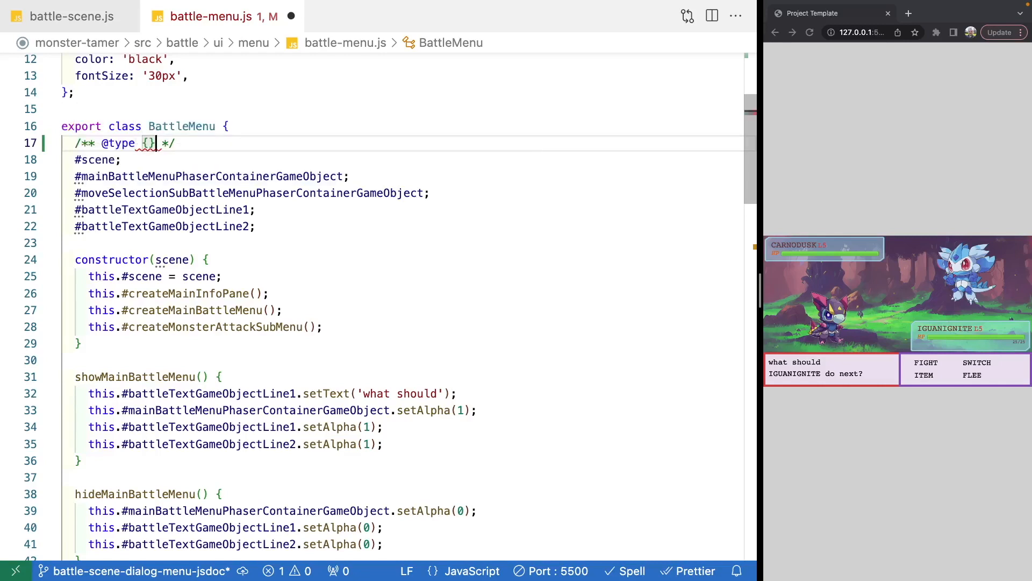
pyautogui.press('Left')
pyautogui.write('Ph')
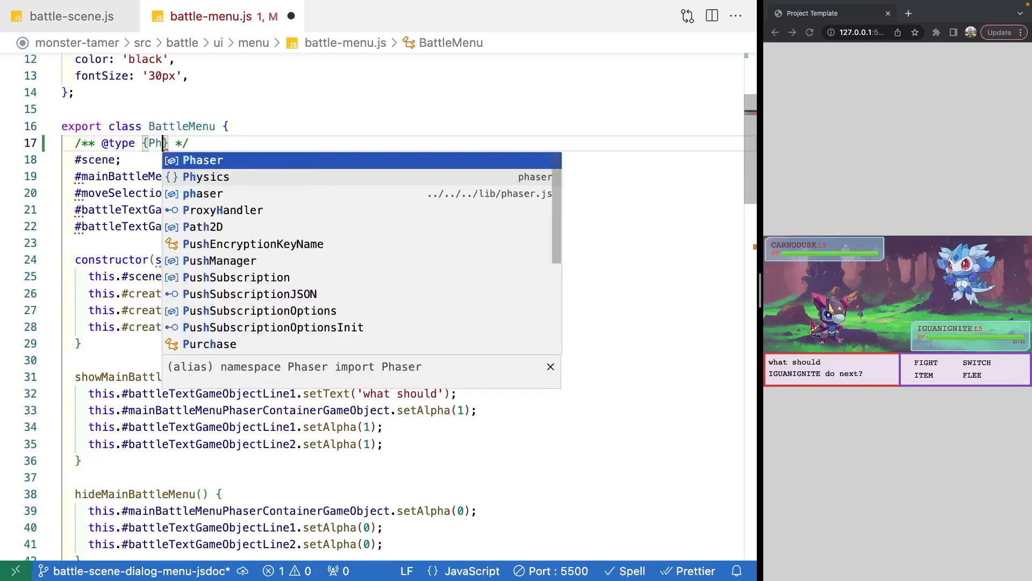
pyautogui.press('Tab')
pyautogui.write('.Sc')
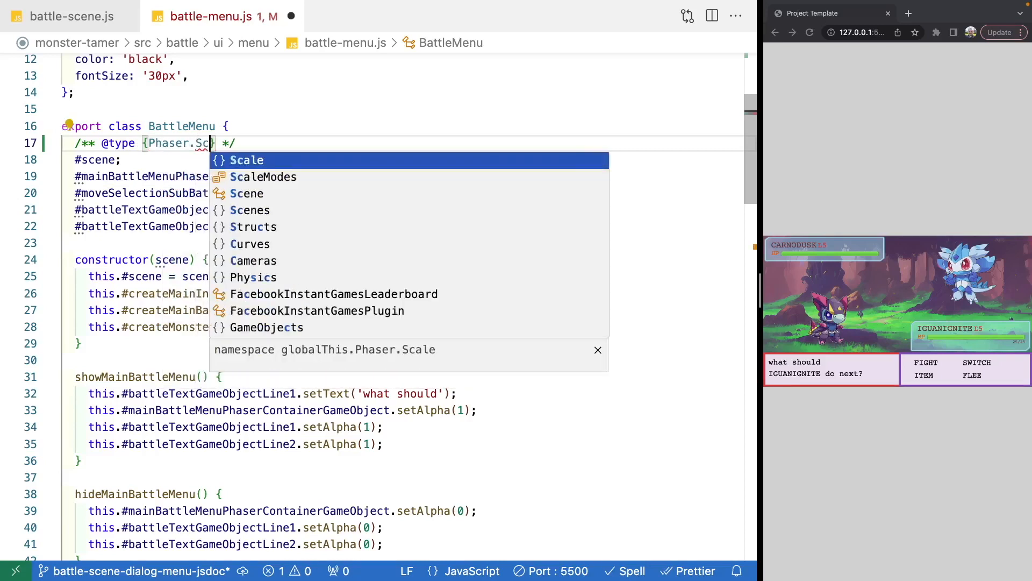
pyautogui.press('Tab')
pyautogui.hotkey('ctrl', 's')
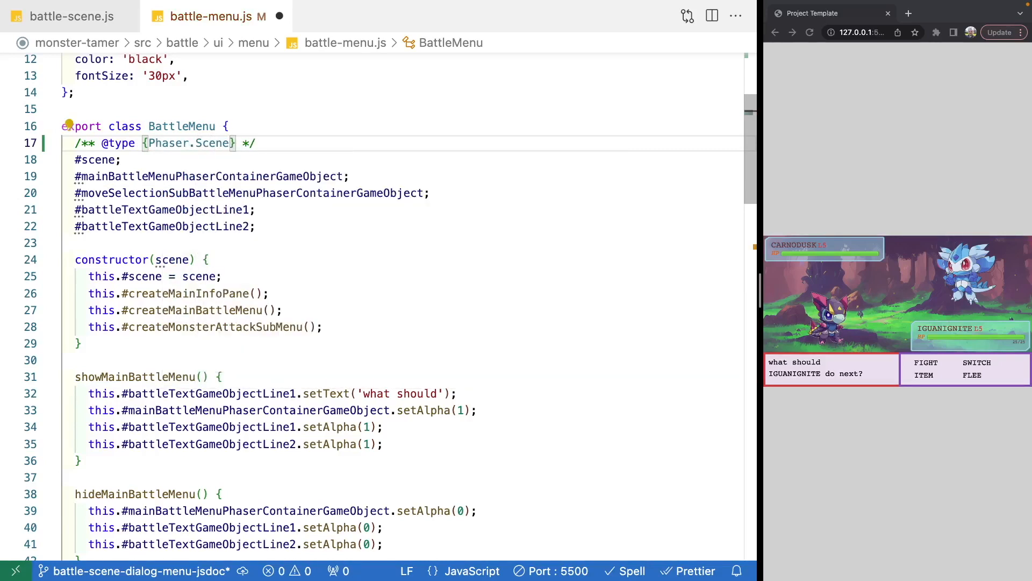
pyautogui.moveTo(96, 160)
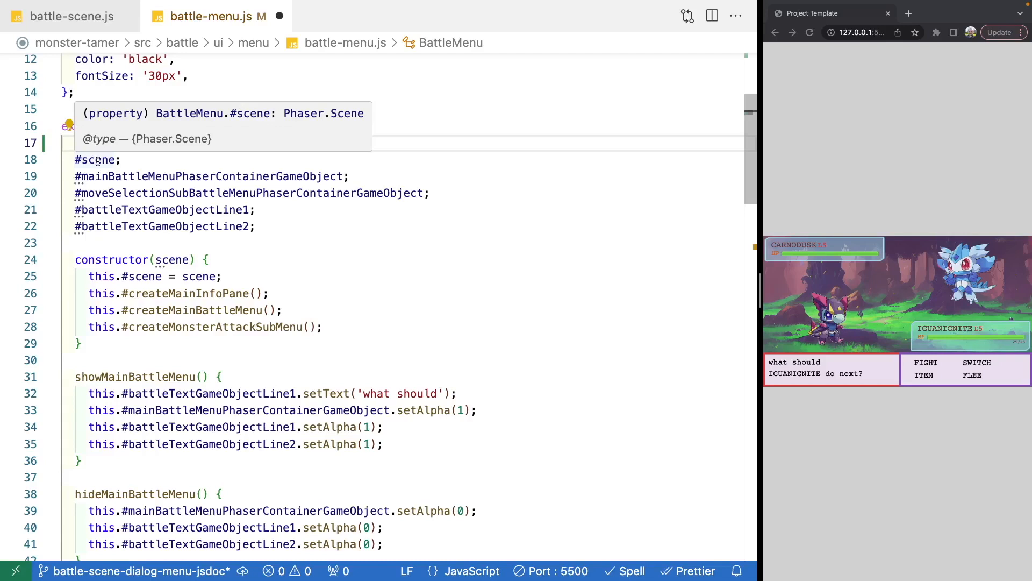
# Verify the typed #scene shows Phaser.Scene members like add in the constructor.
pyautogui.click(97, 161)
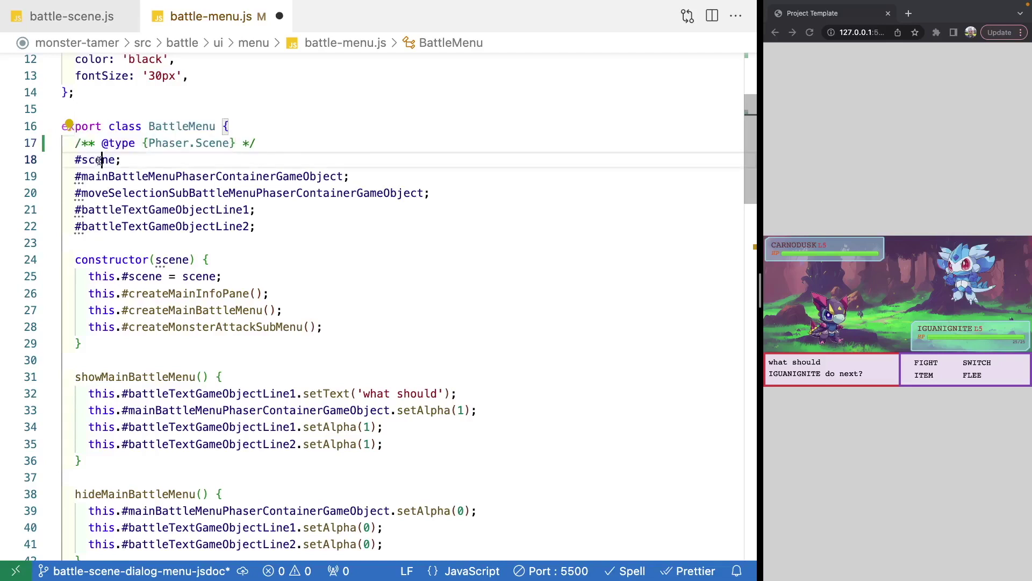
pyautogui.click(243, 276)
pyautogui.press('Return')
pyautogui.write('this.#sc')
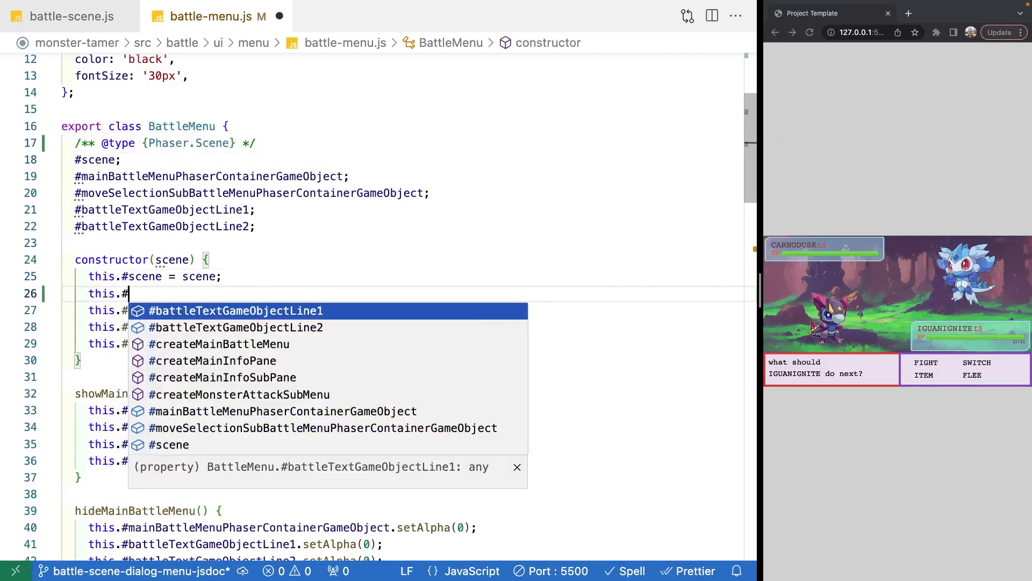
pyautogui.press('Tab')
pyautogui.write('.')
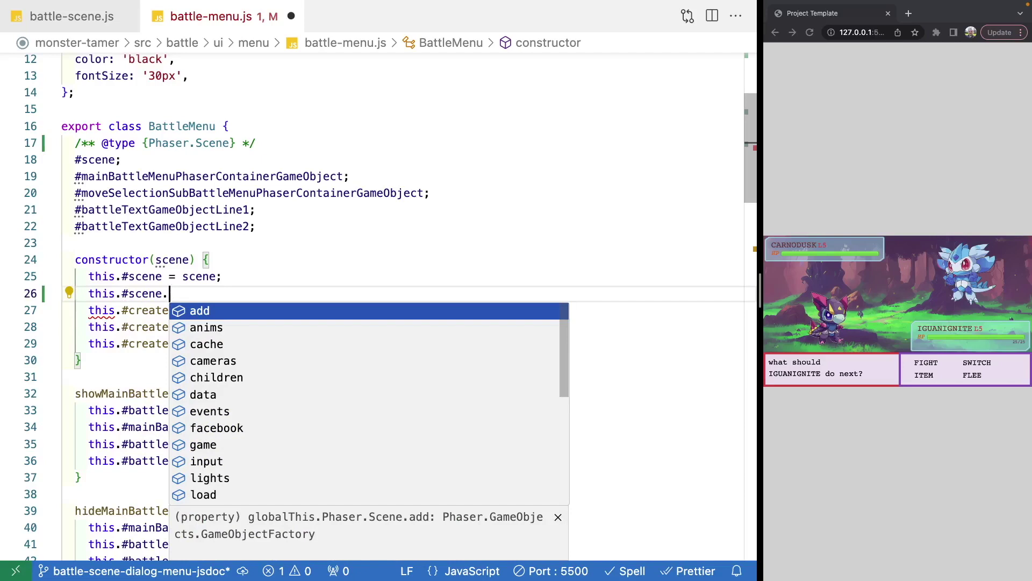
pyautogui.press('Tab')
pyautogui.write('.')
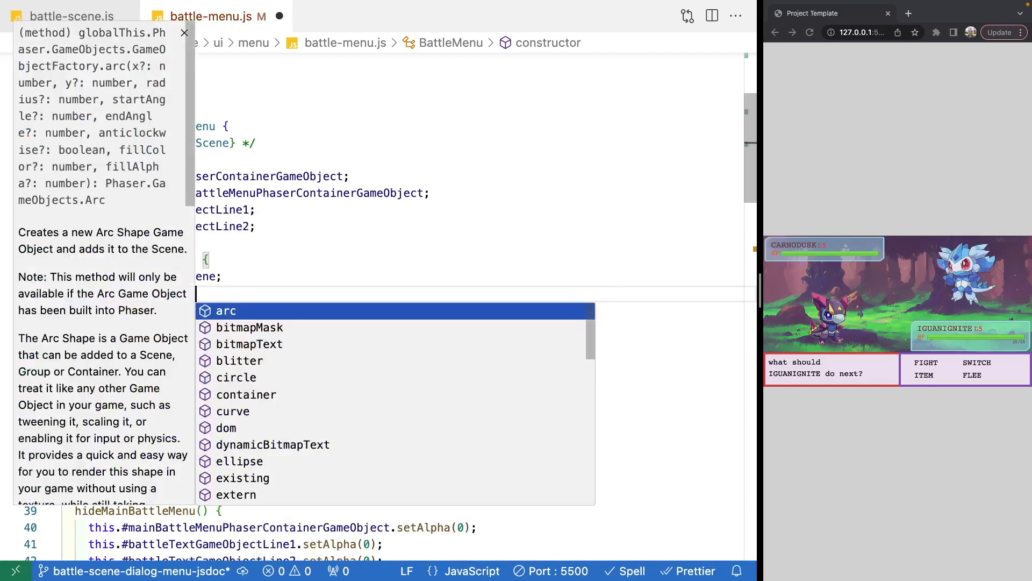
pyautogui.press('Down')
pyautogui.press('Down')
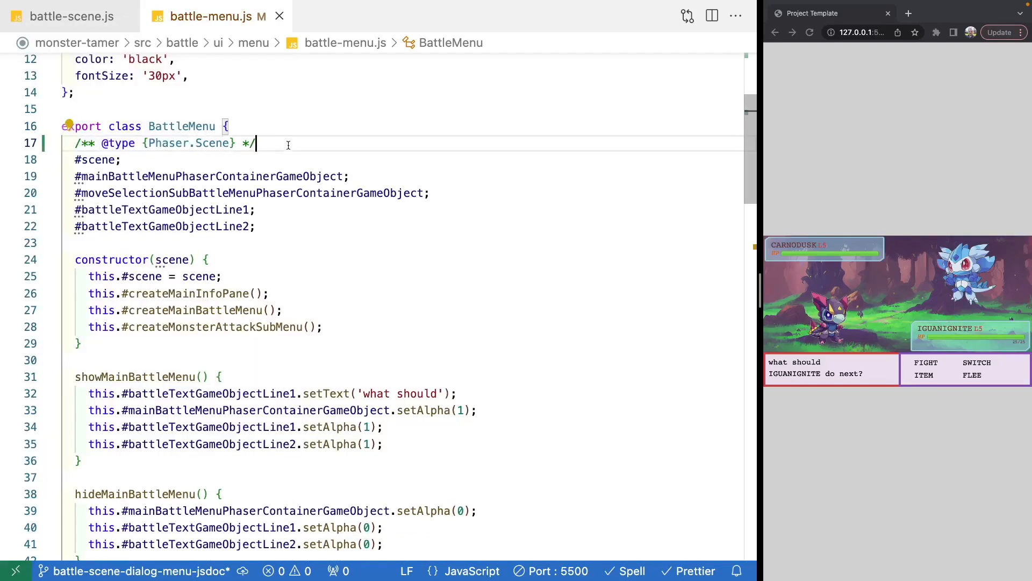
pyautogui.moveTo(258, 143); pyautogui.dragTo(75, 143)
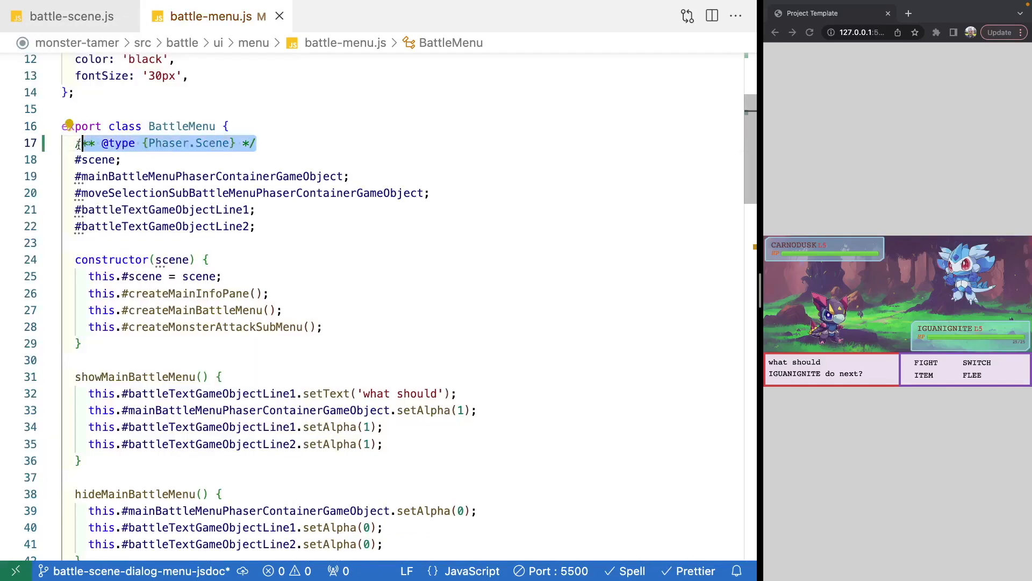
pyautogui.click(121, 159)
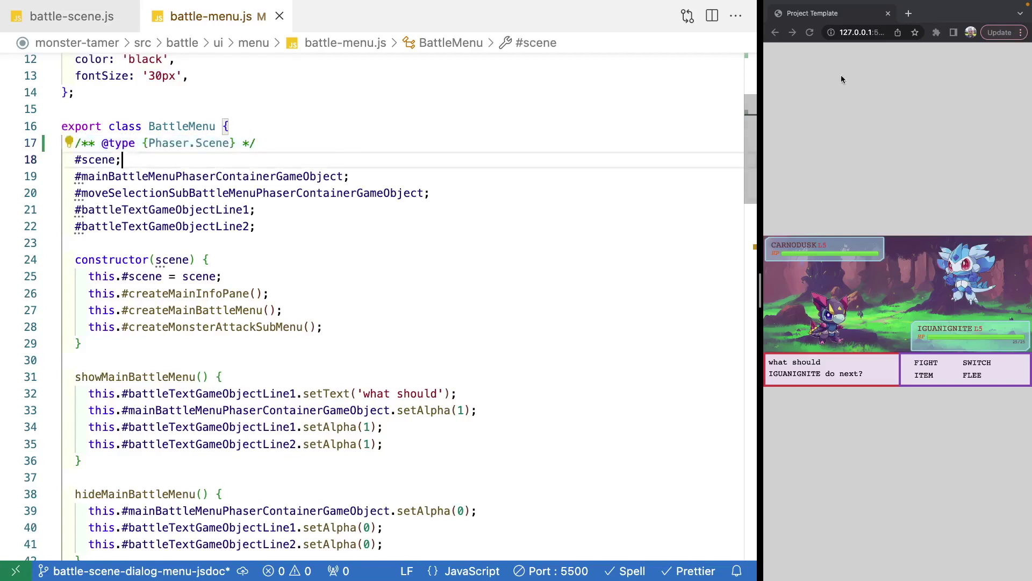
# Search jsdoc in a new Chrome tab and open the Getting Started with JSDoc 3 guide.
pyautogui.click(910, 13)
pyautogui.write('jsdoc')
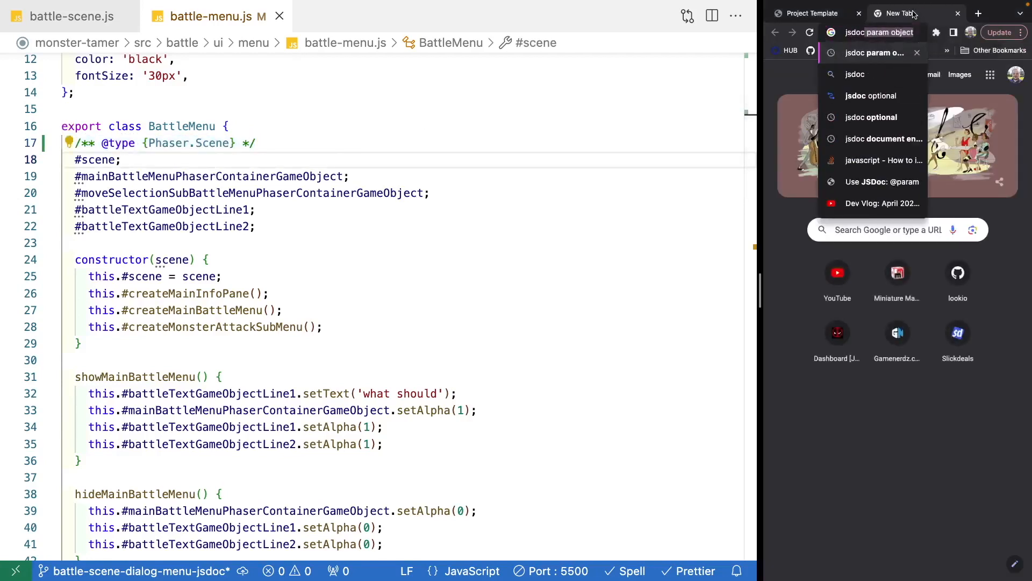
pyautogui.press('Return')
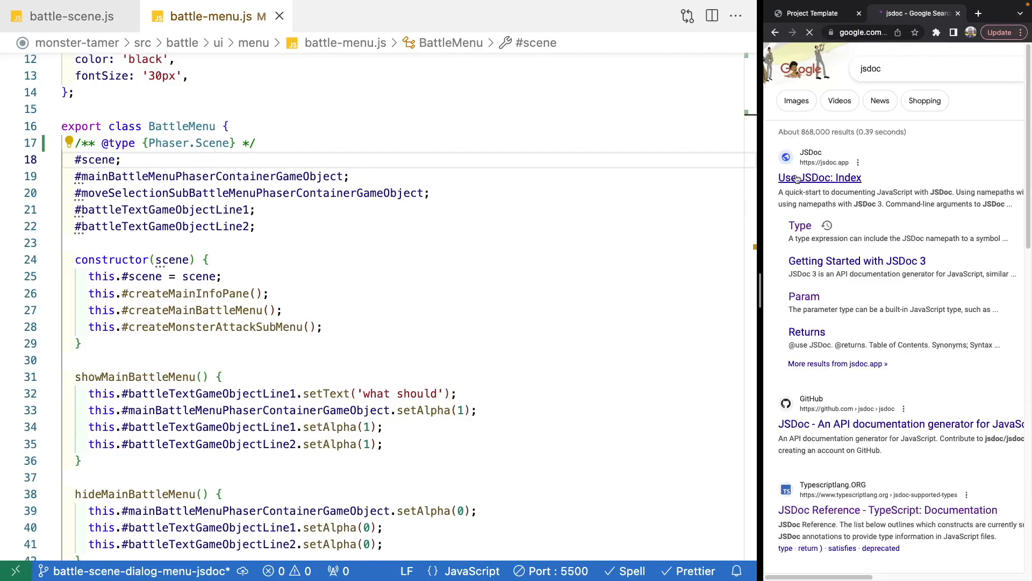
pyautogui.click(798, 179)
pyautogui.click(856, 260)
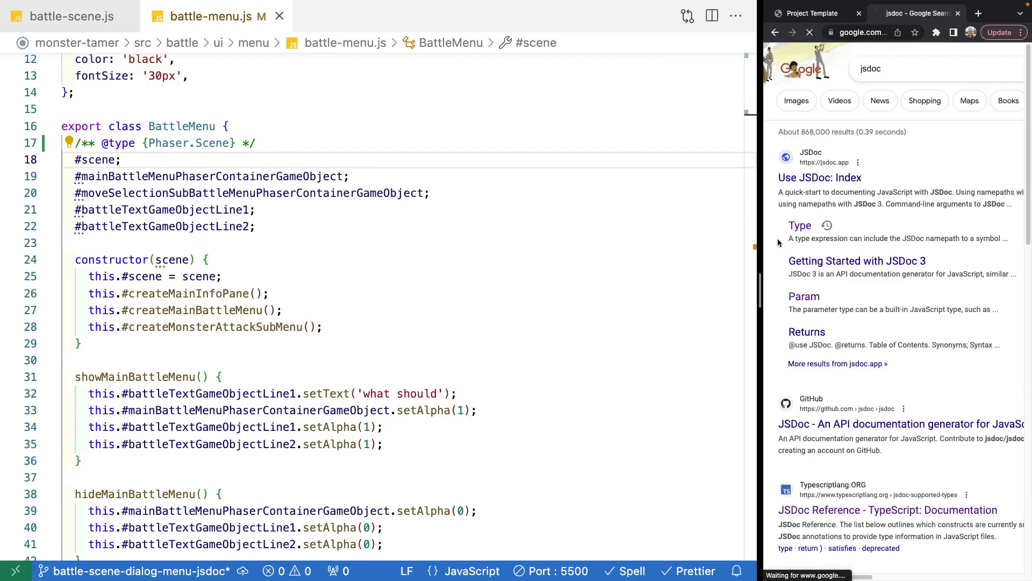
pyautogui.moveTo(761, 240); pyautogui.dragTo(524, 240)
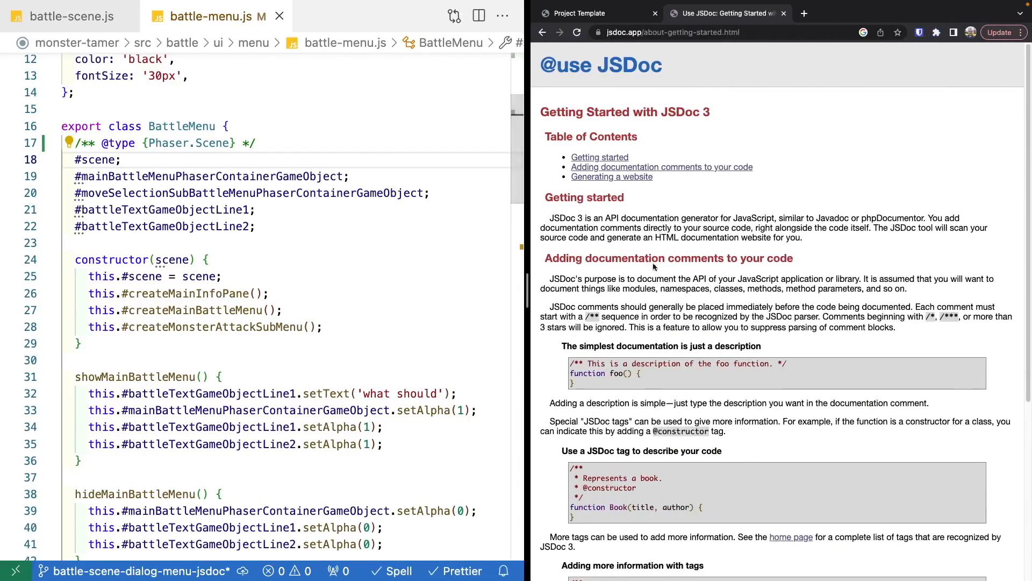
pyautogui.scroll(-1, 653, 319)
pyautogui.scroll(-2, 652, 318)
pyautogui.scroll(-3, 674, 314)
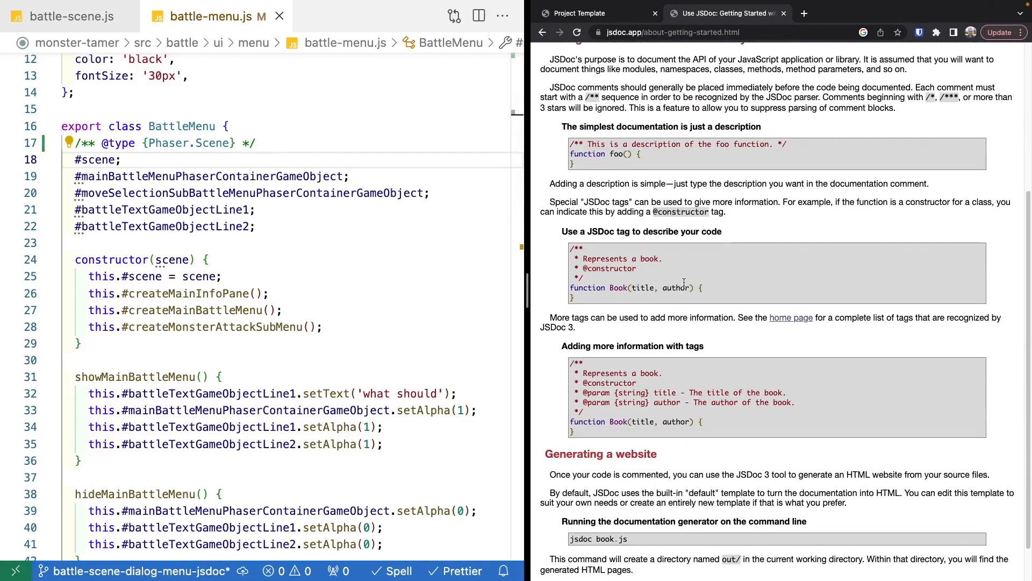
pyautogui.moveTo(256, 143); pyautogui.dragTo(69, 143)
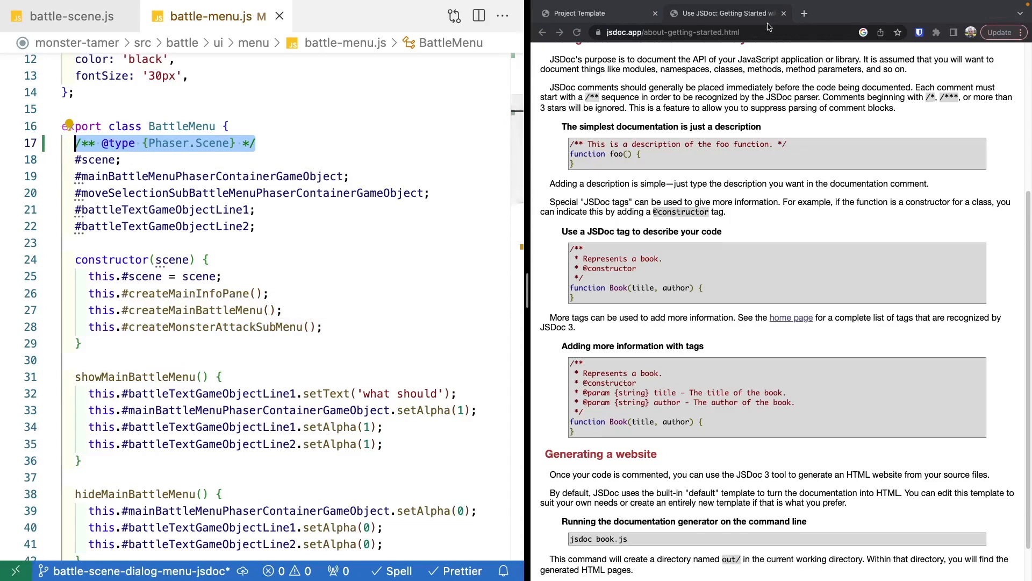
pyautogui.scroll(5, 781, 214)
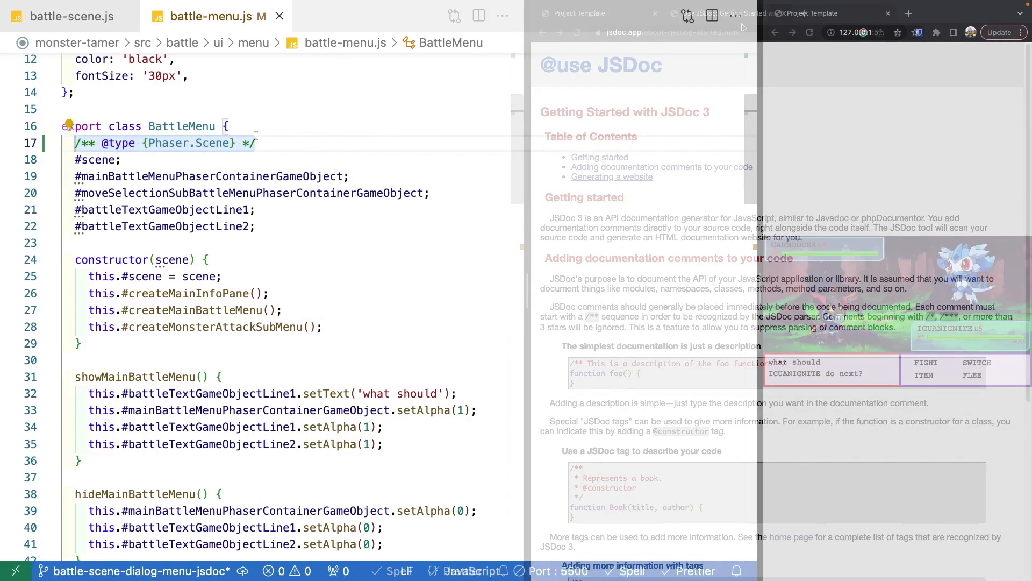
pyautogui.click(256, 143)
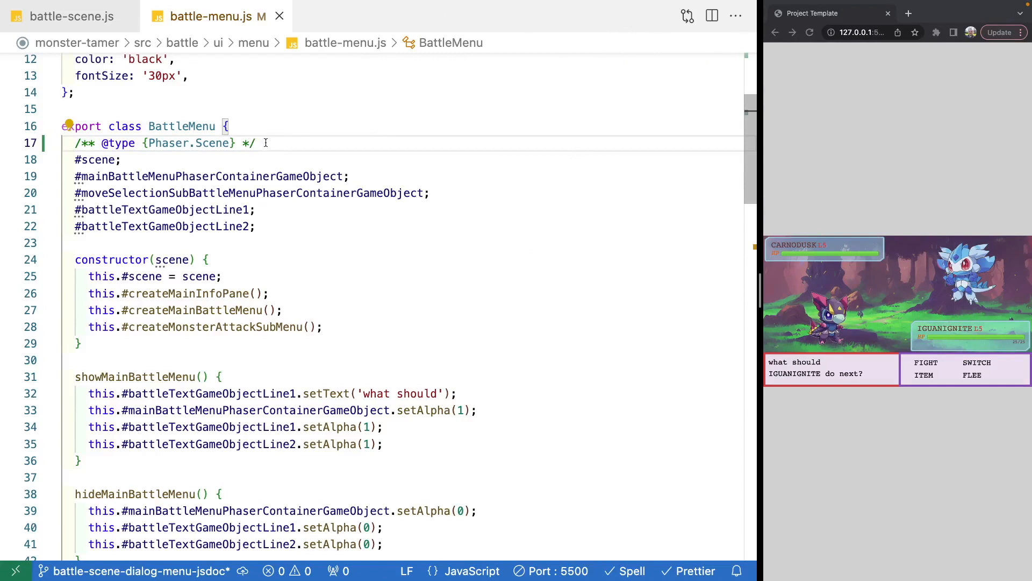
pyautogui.press('Down')
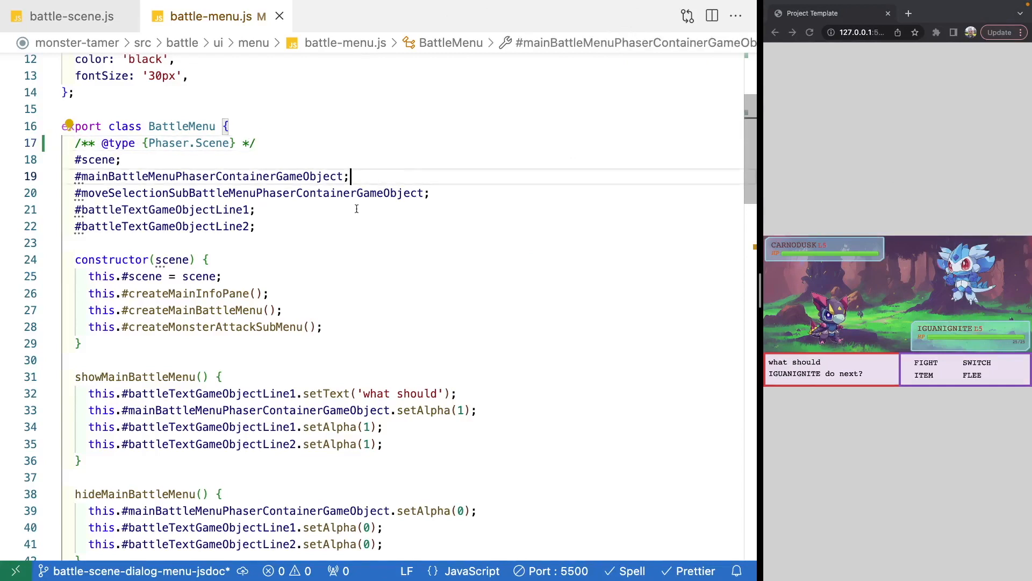
pyautogui.moveTo(260, 143); pyautogui.dragTo(74, 143)
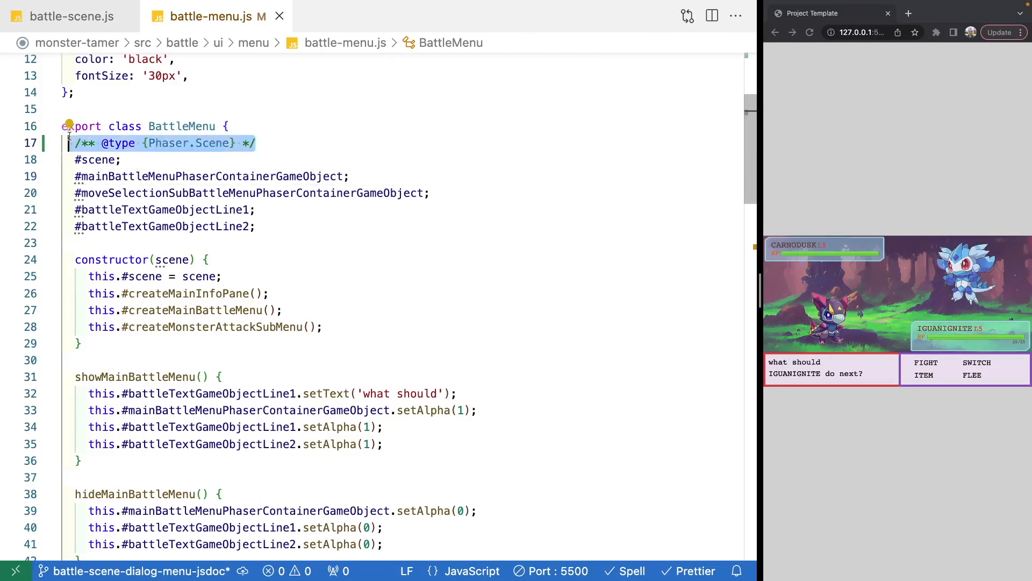
pyautogui.hotkey('ctrl', 'c')
pyautogui.click(122, 159)
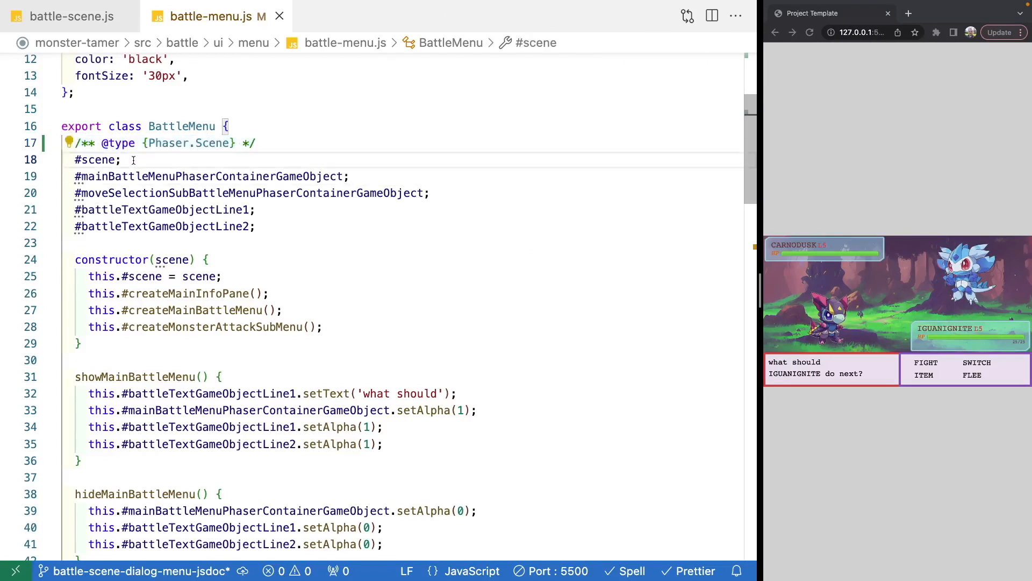
pyautogui.press('Return')
pyautogui.hotkey('ctrl', 'v')
pyautogui.press('Down')
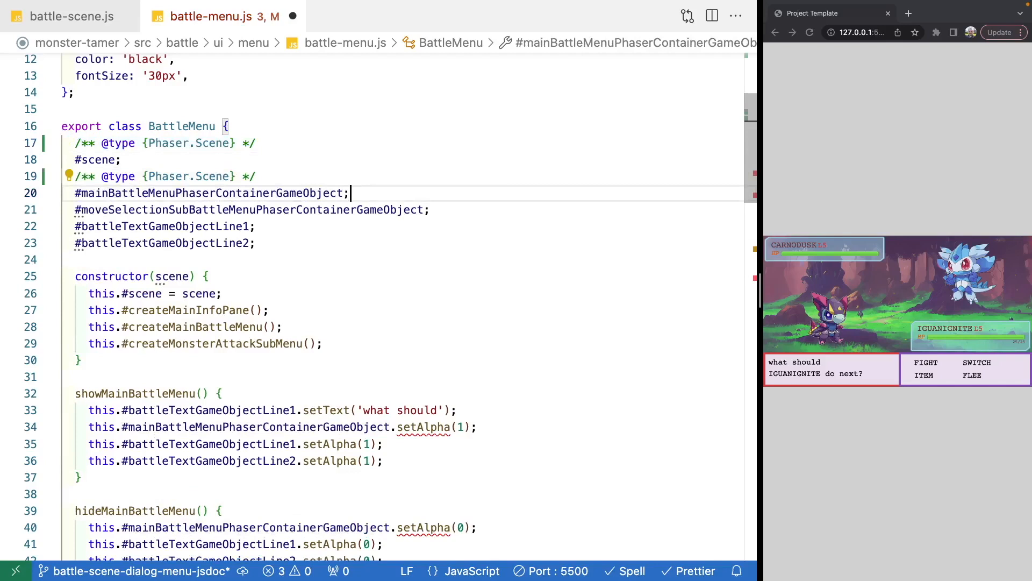
pyautogui.press('End')
pyautogui.press('Return')
pyautogui.hotkey('ctrl', 'v')
pyautogui.press('Down')
pyautogui.press('End')
pyautogui.press('Return')
pyautogui.hotkey('ctrl', 'v')
pyautogui.press('Down')
pyautogui.press('End')
pyautogui.press('Return')
pyautogui.hotkey('ctrl', 'v')
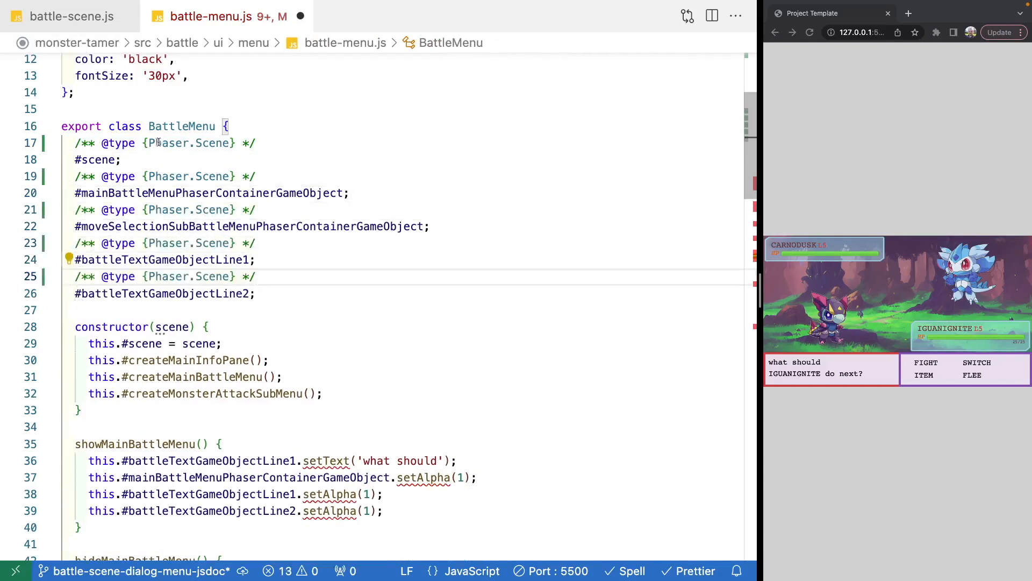
# Change both menu container fields' types to Phaser.GameObjects.Container.
pyautogui.doubleClick(211, 176)
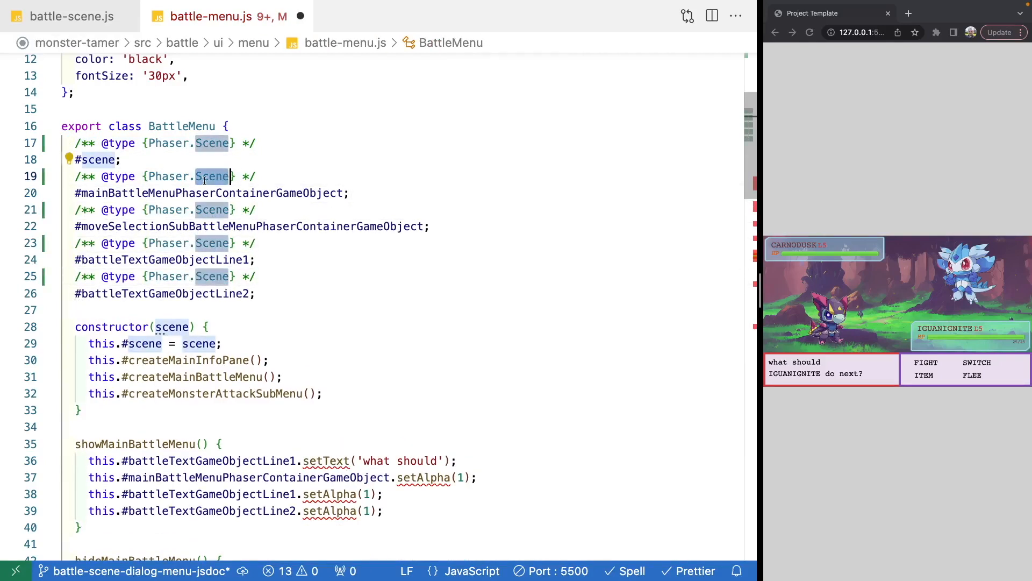
pyautogui.press('BackSpace')
pyautogui.write('Ga')
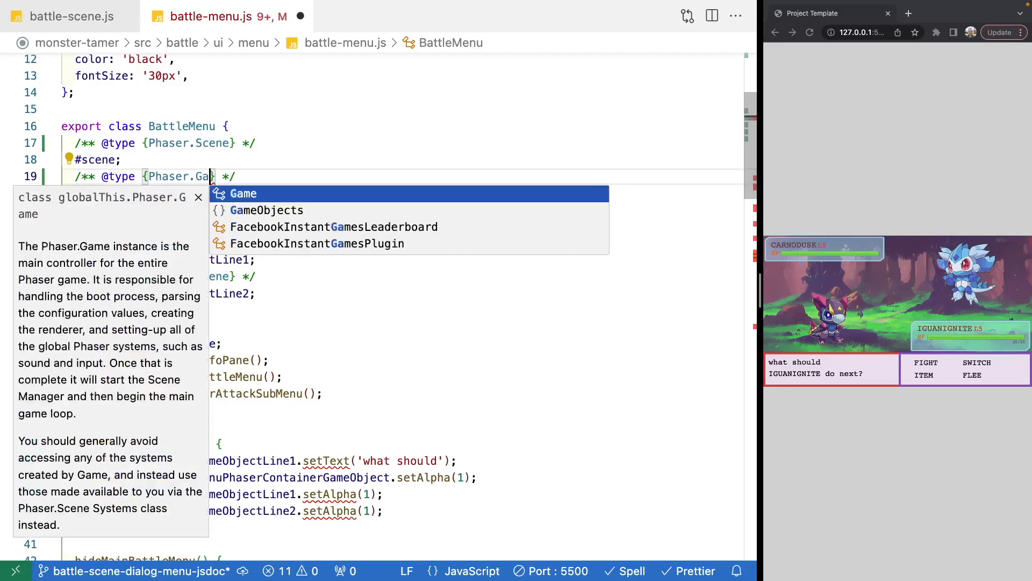
pyautogui.write('meObjects.Con')
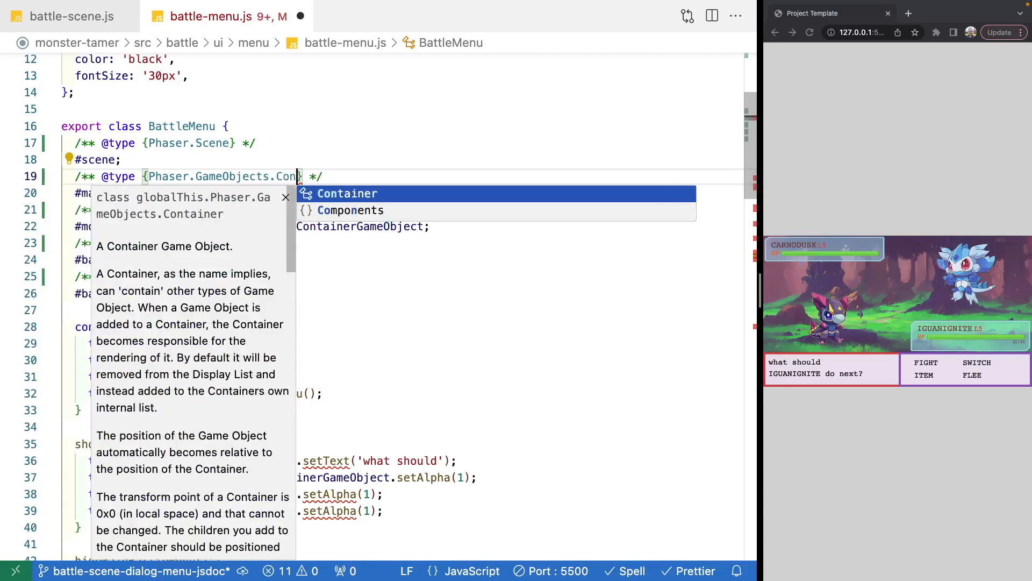
pyautogui.press('Tab')
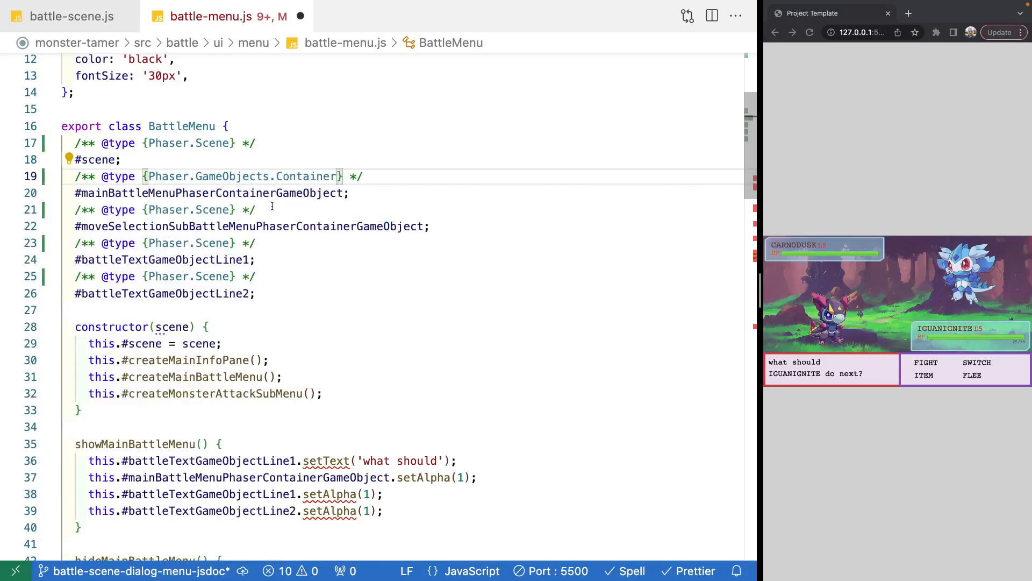
pyautogui.click(232, 210)
pyautogui.doubleClick(213, 210)
pyautogui.write('G')
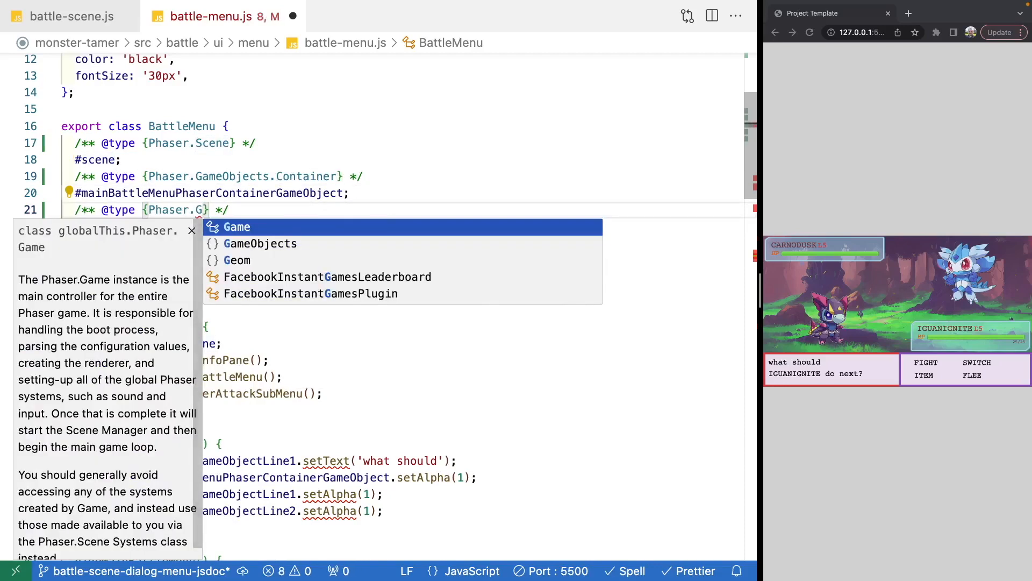
pyautogui.write('ameObjects.Con')
pyautogui.press('Tab')
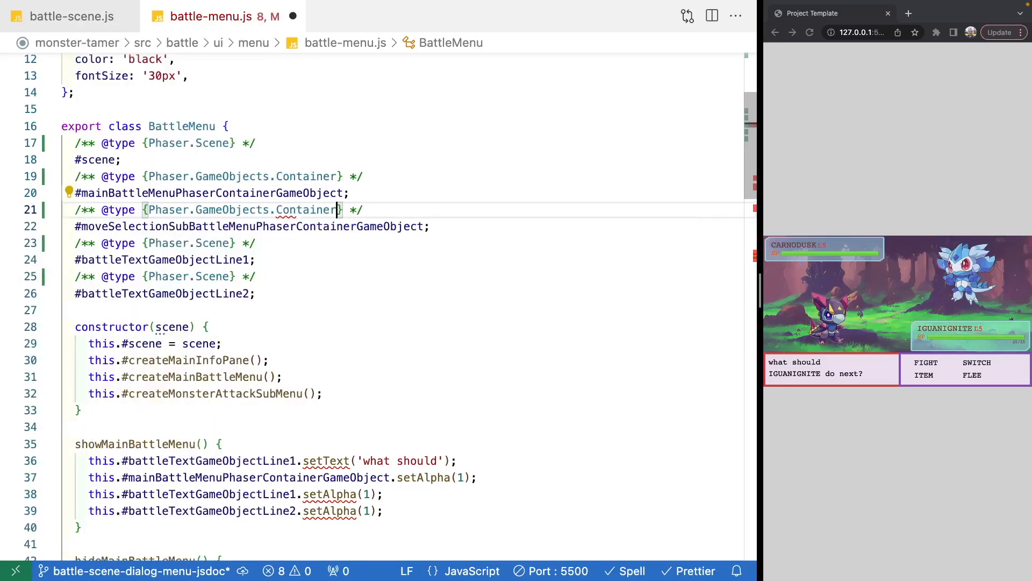
# Change both battle text line fields' types to Phaser.GameObjects.Text and save.
pyautogui.doubleClick(214, 242)
pyautogui.write('ga')
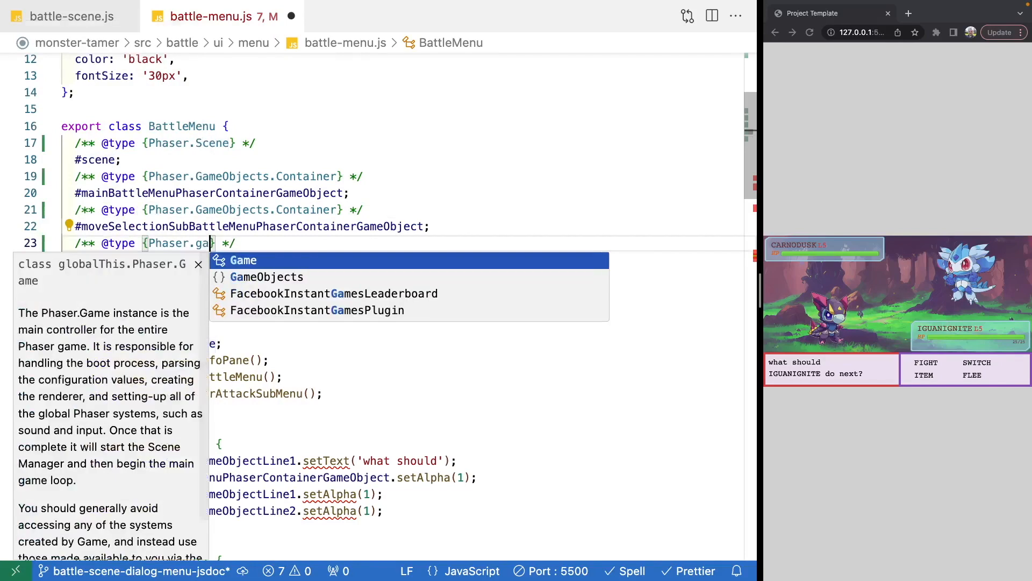
pyautogui.write('m')
pyautogui.press('Down')
pyautogui.press('Tab')
pyautogui.write('.Tex')
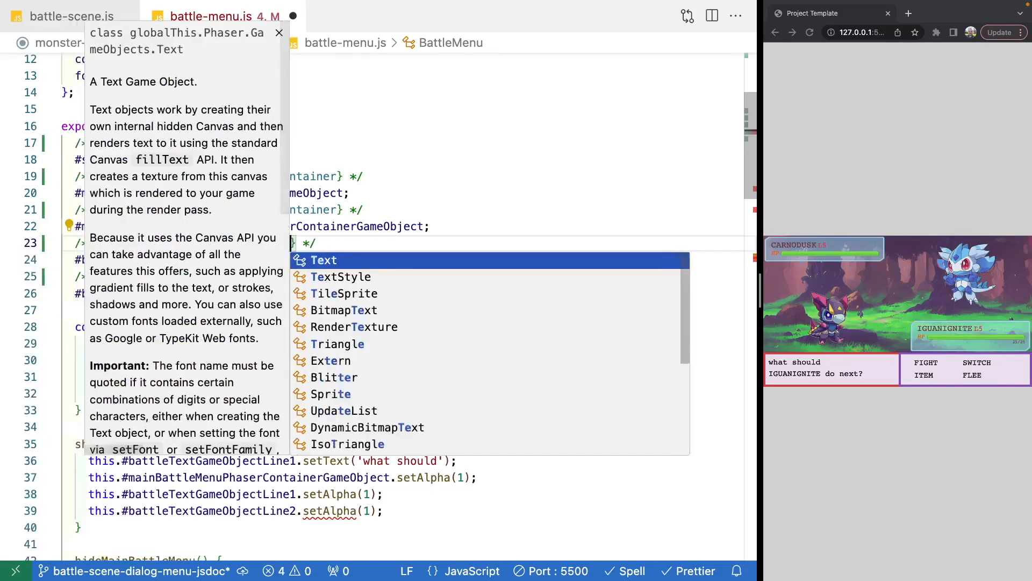
pyautogui.press('Tab')
pyautogui.doubleClick(214, 277)
pyautogui.write('ga')
pyautogui.press('Tab')
pyautogui.write('.Tex')
pyautogui.press('Tab')
pyautogui.hotkey('ctrl', 's')
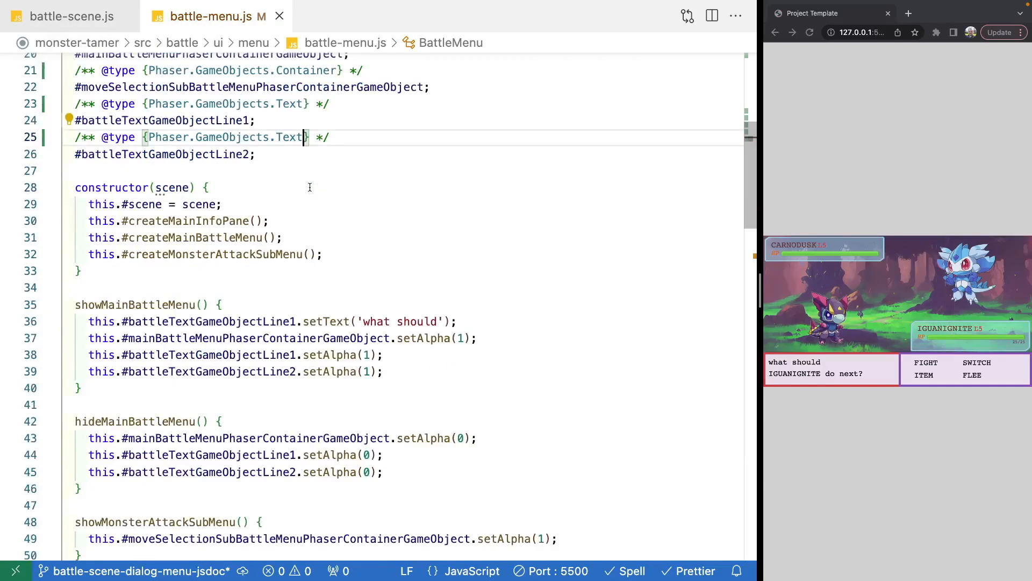
pyautogui.scroll(-5, 394, 361)
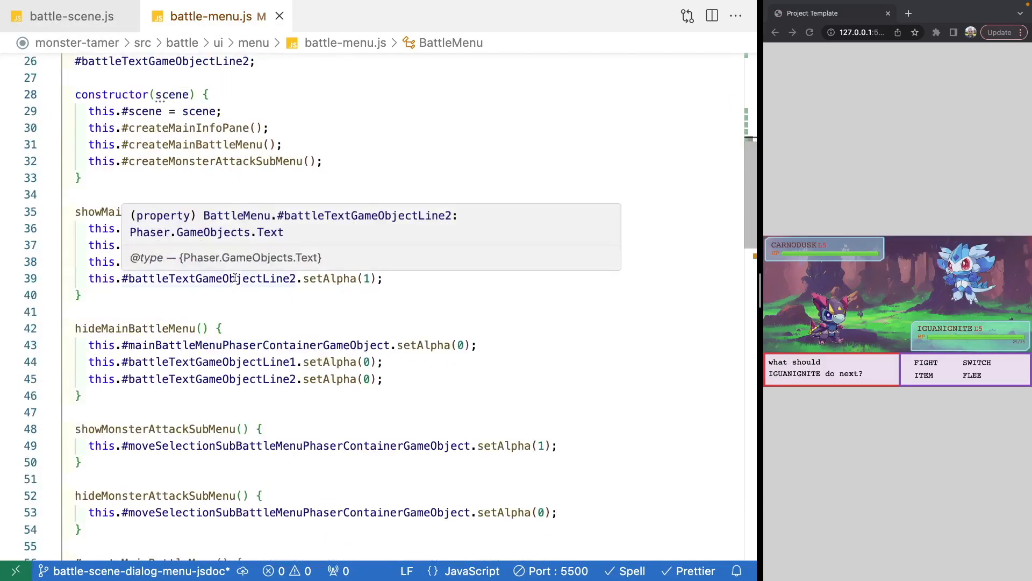
# Retype the setAlpha call on line 39 to check Text member suggestions, then save.
pyautogui.moveTo(383, 278); pyautogui.dragTo(304, 278)
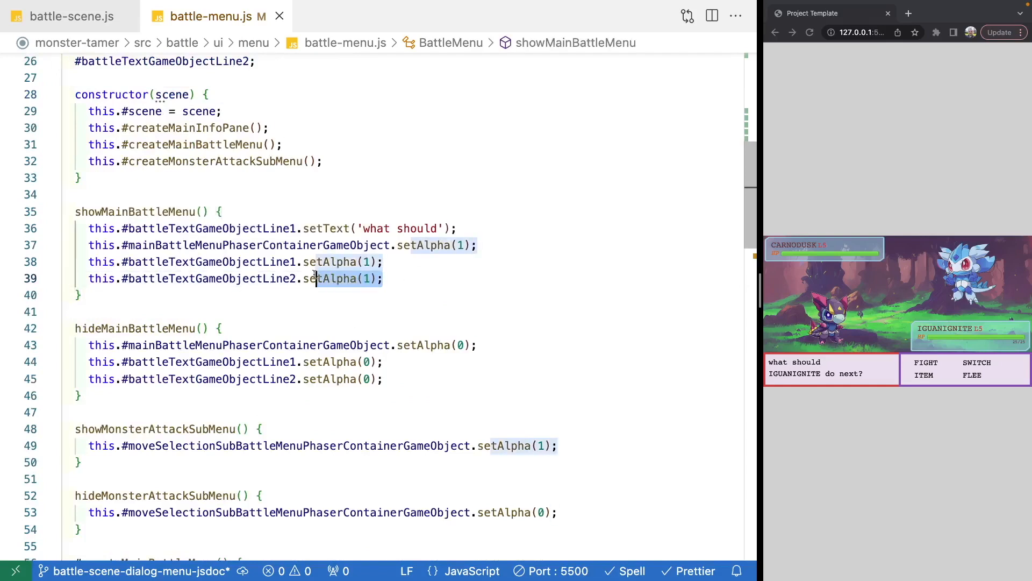
pyautogui.press('BackSpace')
pyautogui.write('.')
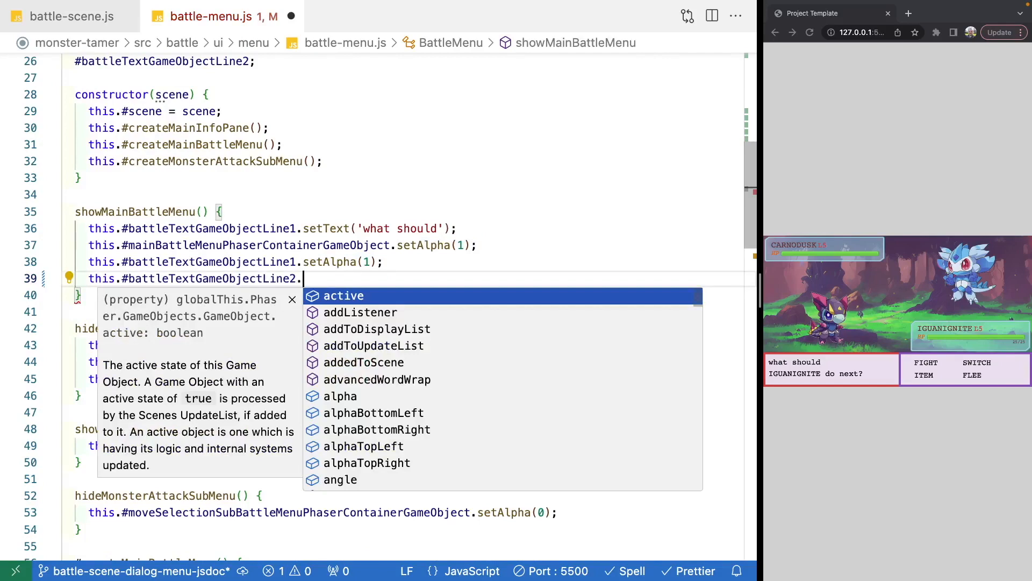
pyautogui.write('setAlpha(1);')
pyautogui.hotkey('ctrl', 's')
pyautogui.scroll(-6, 466, 242)
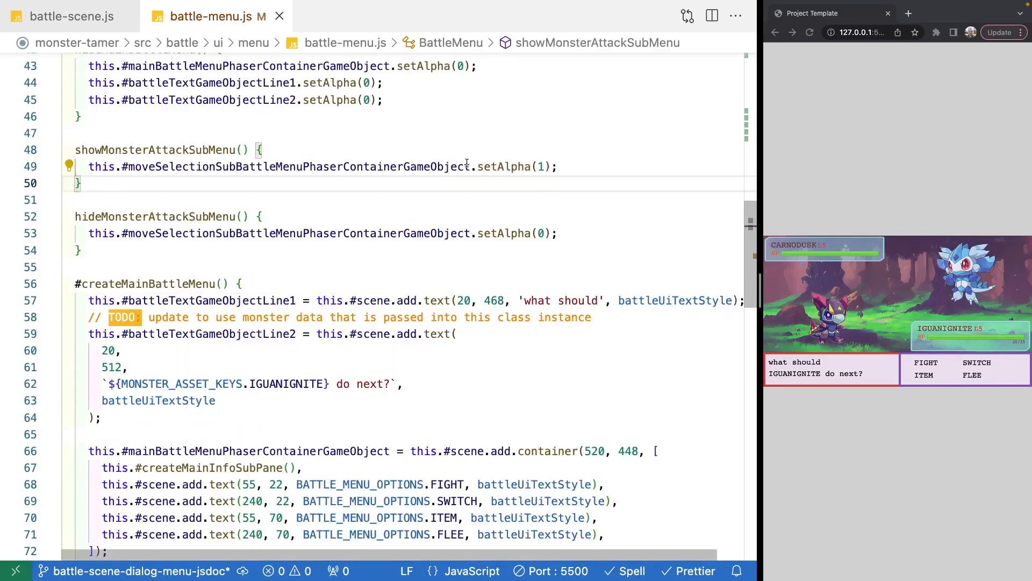
pyautogui.scroll(4, 440, 230)
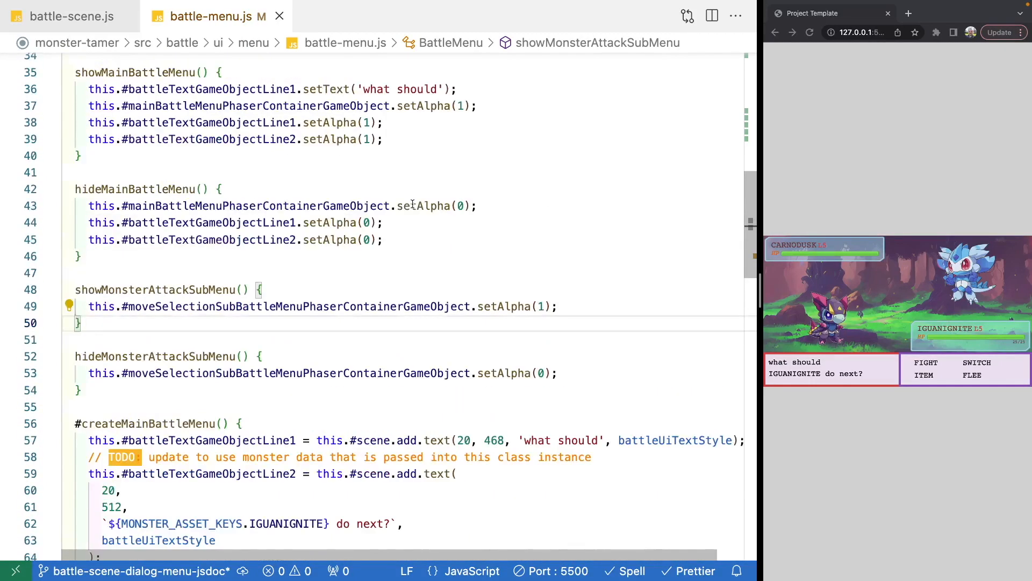
pyautogui.scroll(3, 412, 204)
pyautogui.scroll(3, 412, 204)
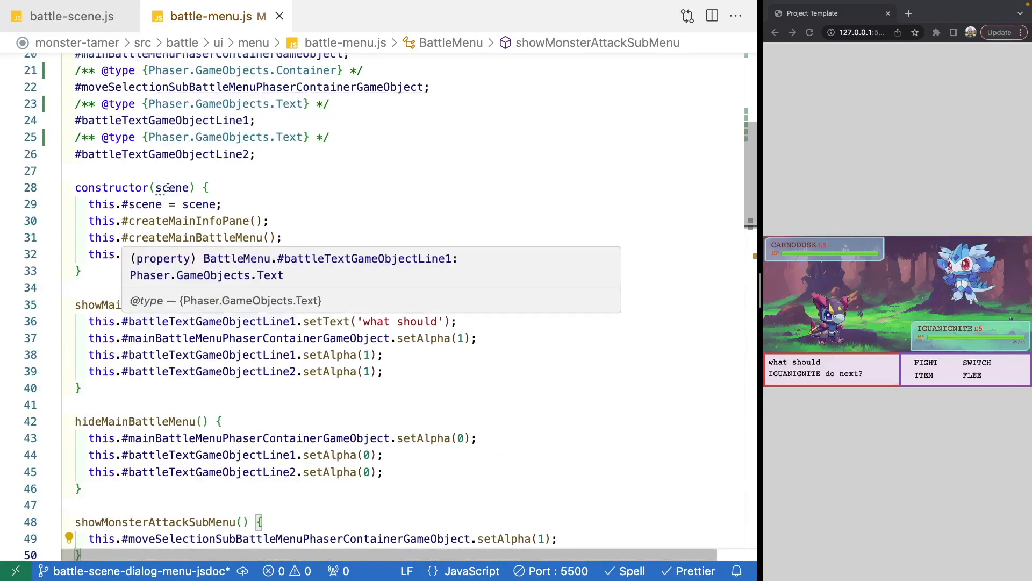
pyautogui.click(150, 188)
pyautogui.click(75, 169)
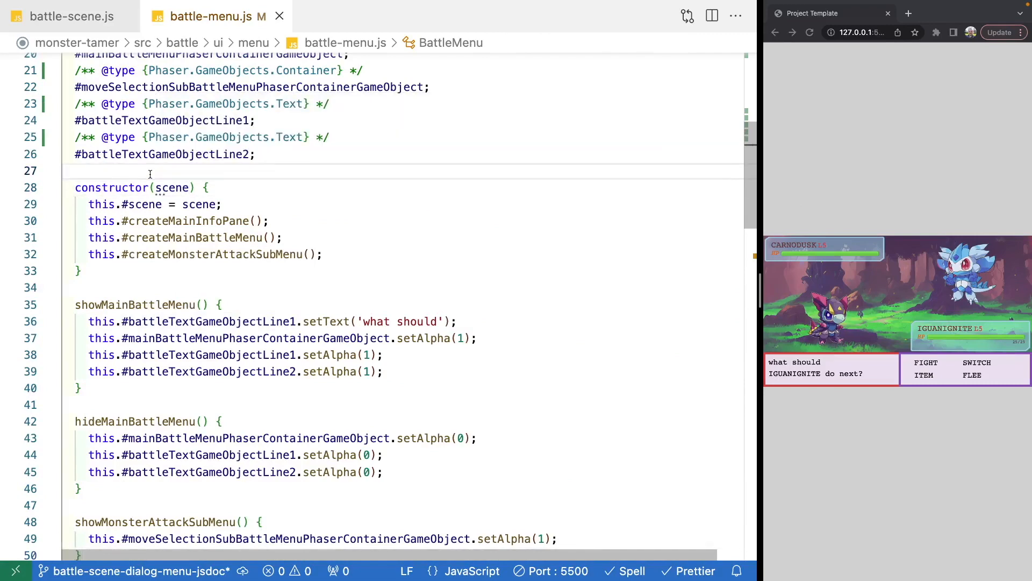
pyautogui.press('Return')
pyautogui.write('/** */')
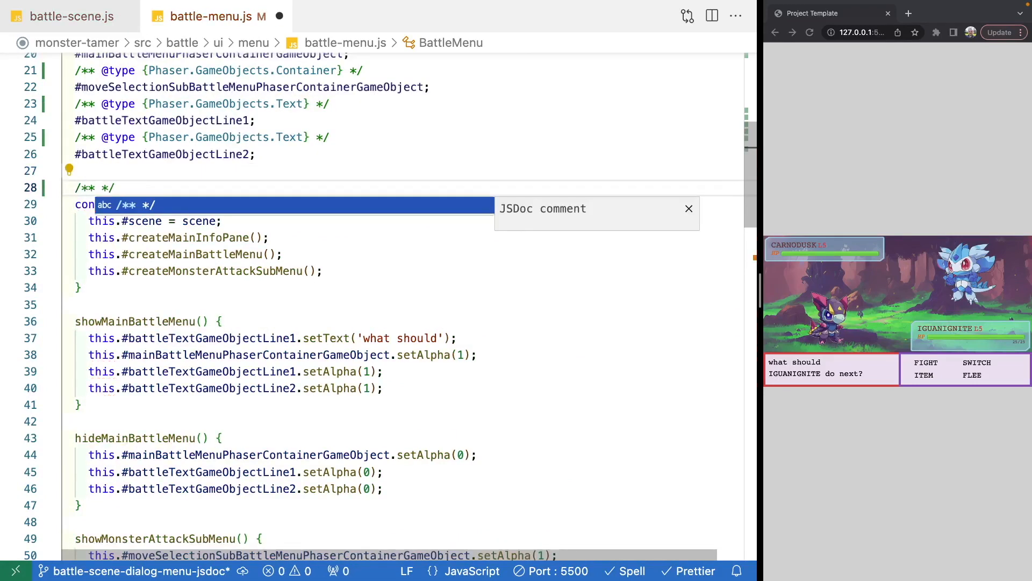
pyautogui.press('Return')
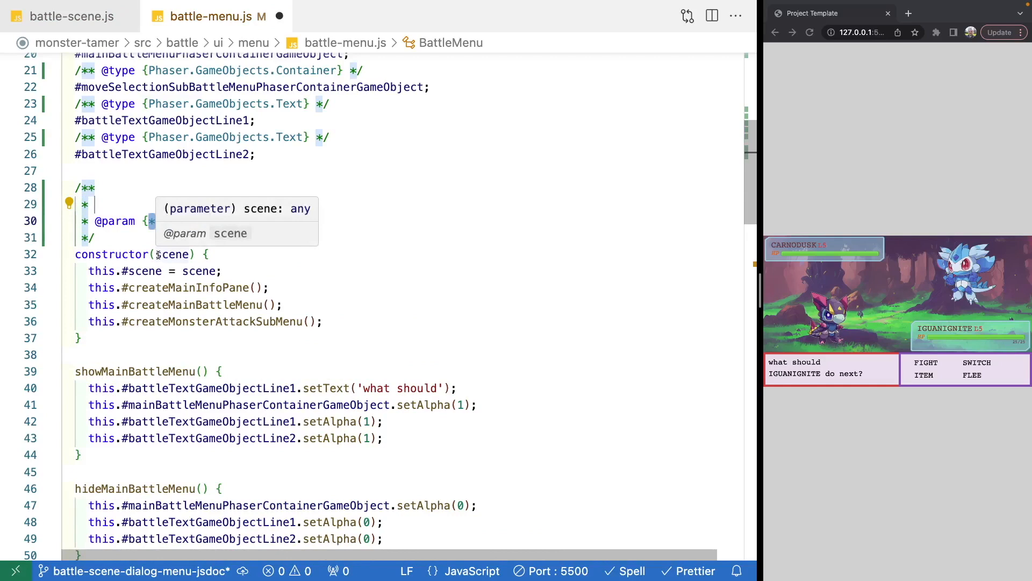
pyautogui.doubleClick(117, 221)
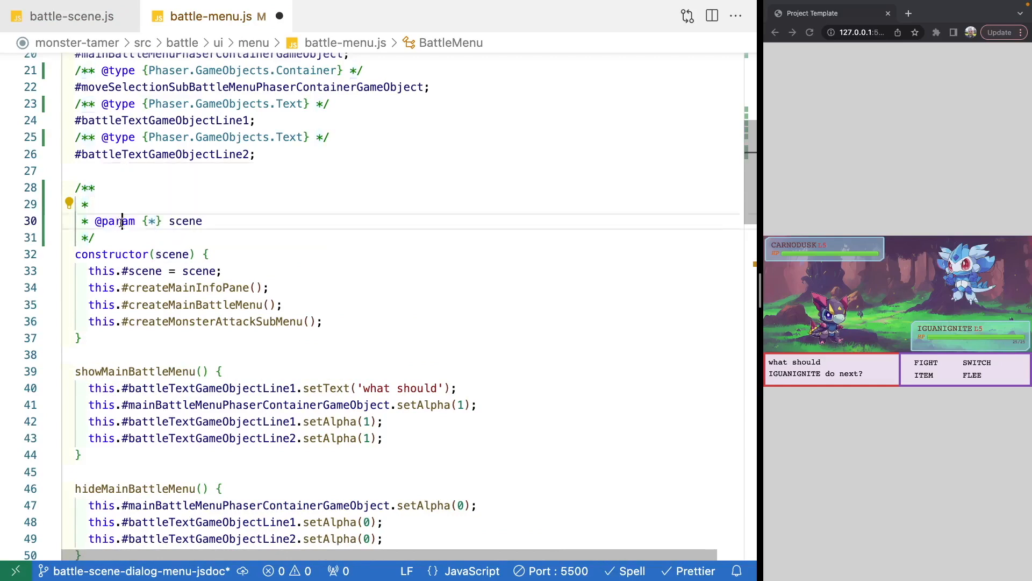
pyautogui.doubleClick(185, 222)
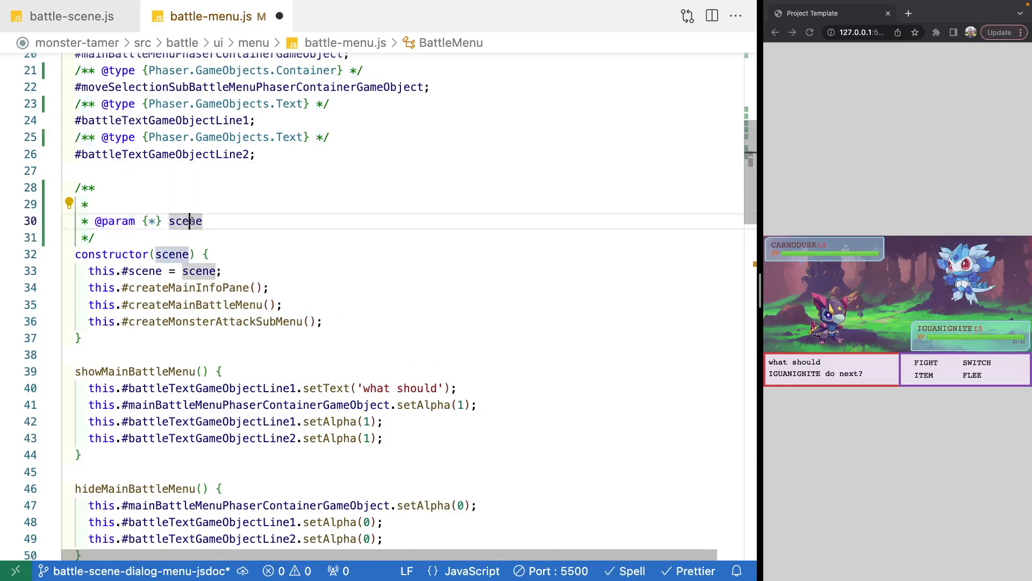
pyautogui.click(155, 221)
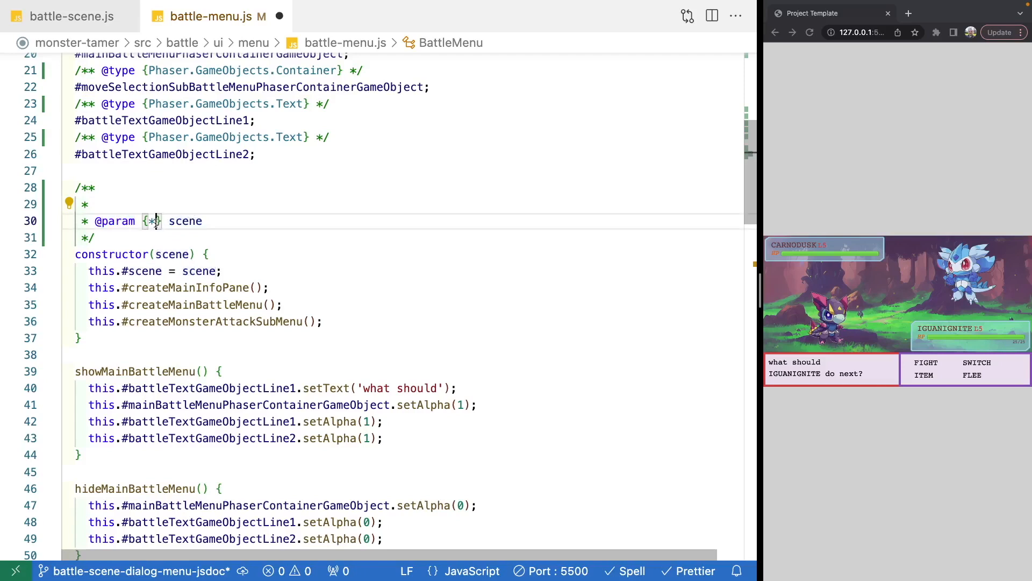
pyautogui.press('BackSpace')
pyautogui.write('Ph')
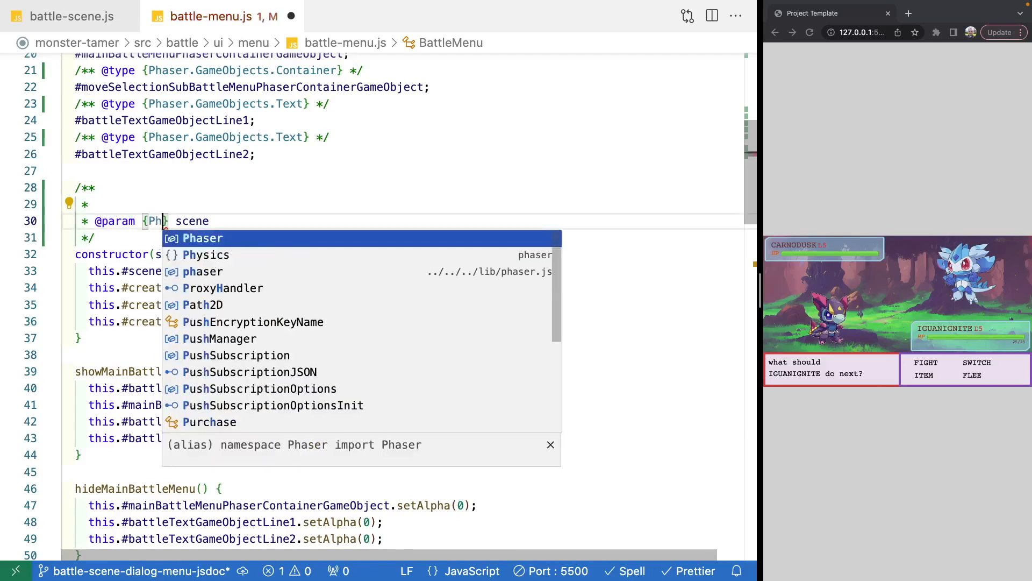
pyautogui.press('Tab')
pyautogui.write('.S')
pyautogui.press('Tab')
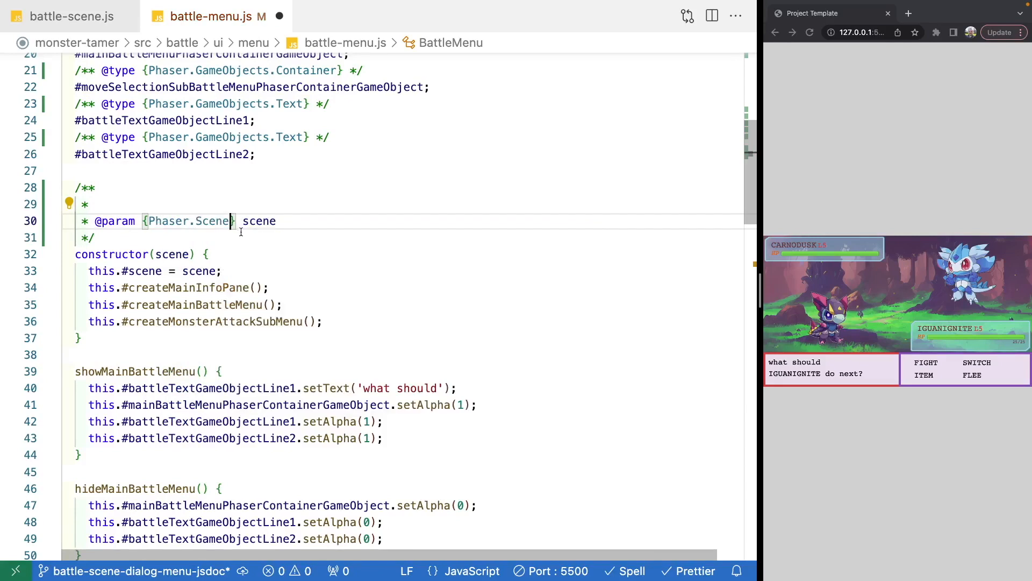
# Describe scene as the Phaser 3 Scene the battle menu will be added to, and save.
pyautogui.click(173, 254)
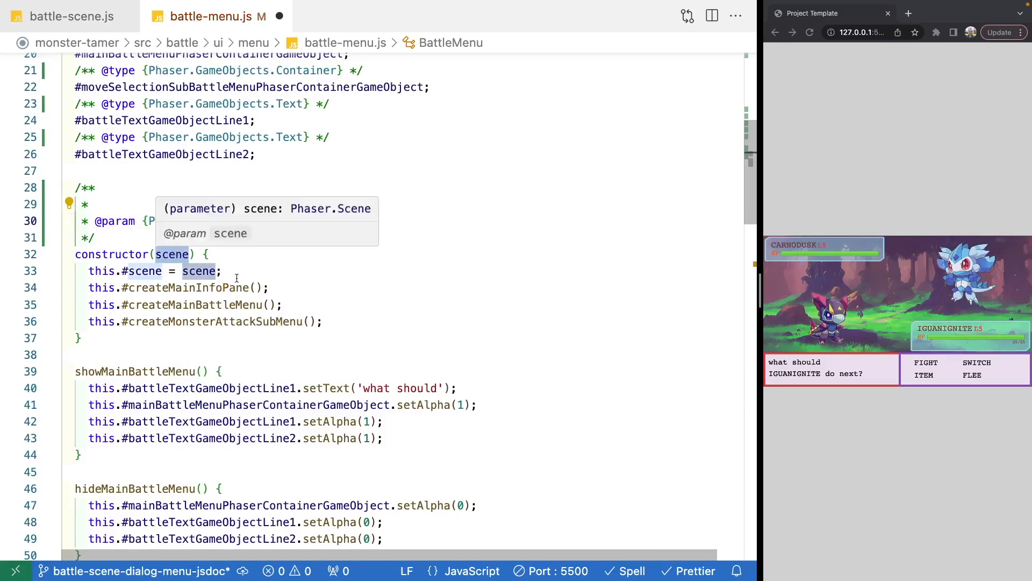
pyautogui.click(277, 221)
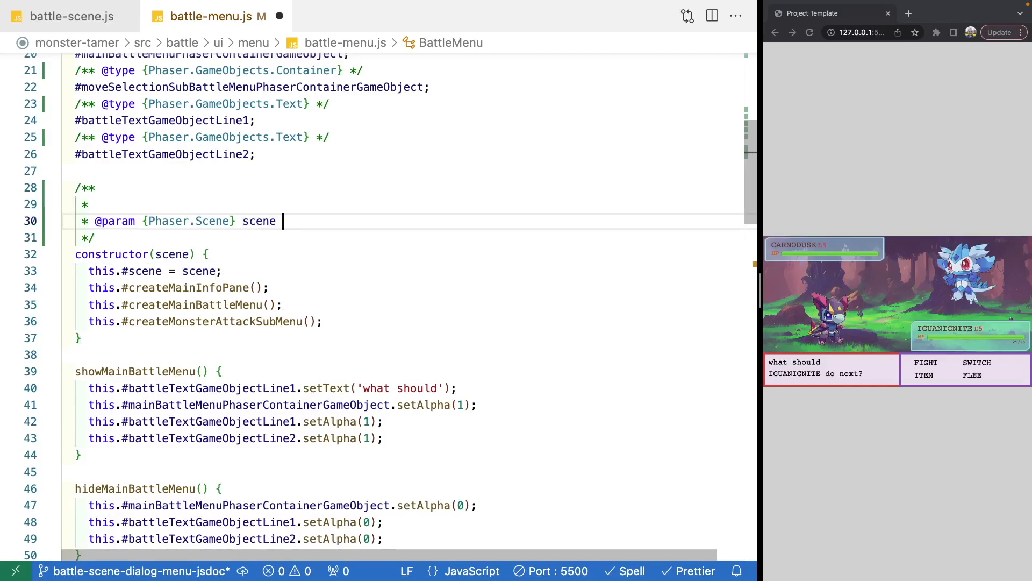
pyautogui.write('the Phaser ')
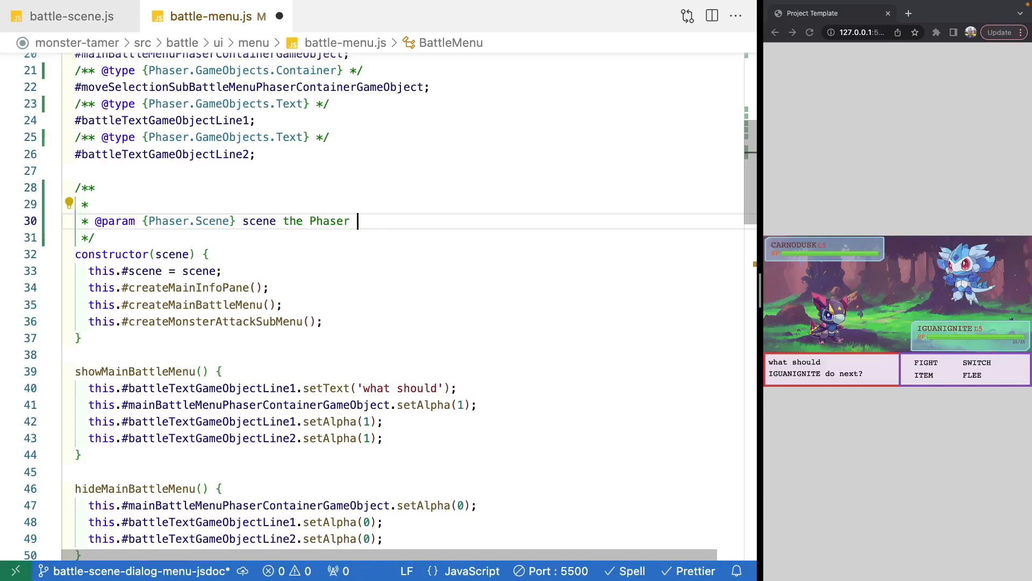
pyautogui.write('3 sc')
pyautogui.press('BackSpace')
pyautogui.press('BackSpace')
pyautogui.write('Scene that')
pyautogui.press('BackSpace')
pyautogui.press('BackSpace')
pyautogui.write('e battle menu ')
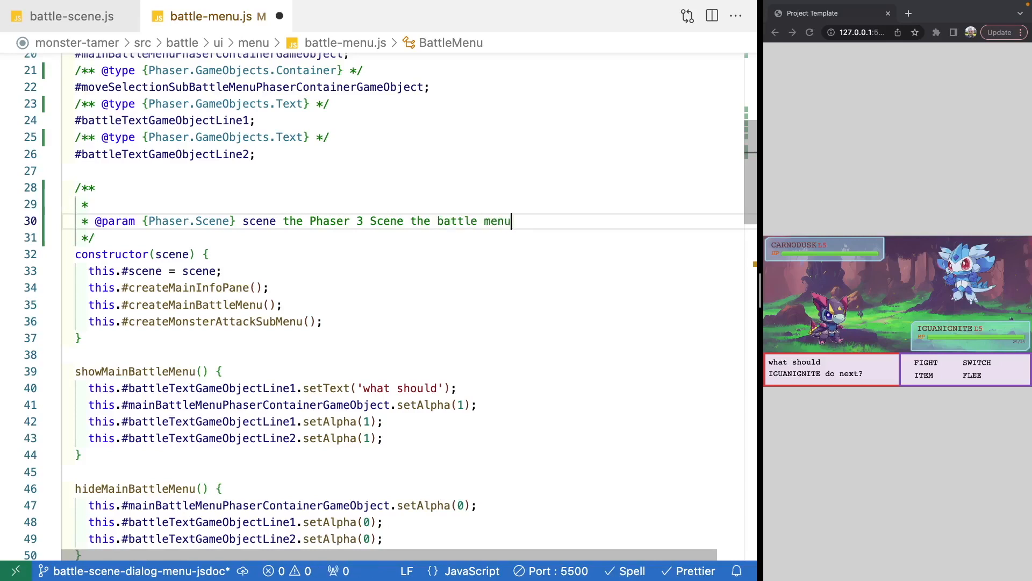
pyautogui.write('will be adde')
pyautogui.write('d to')
pyautogui.hotkey('ctrl', 's')
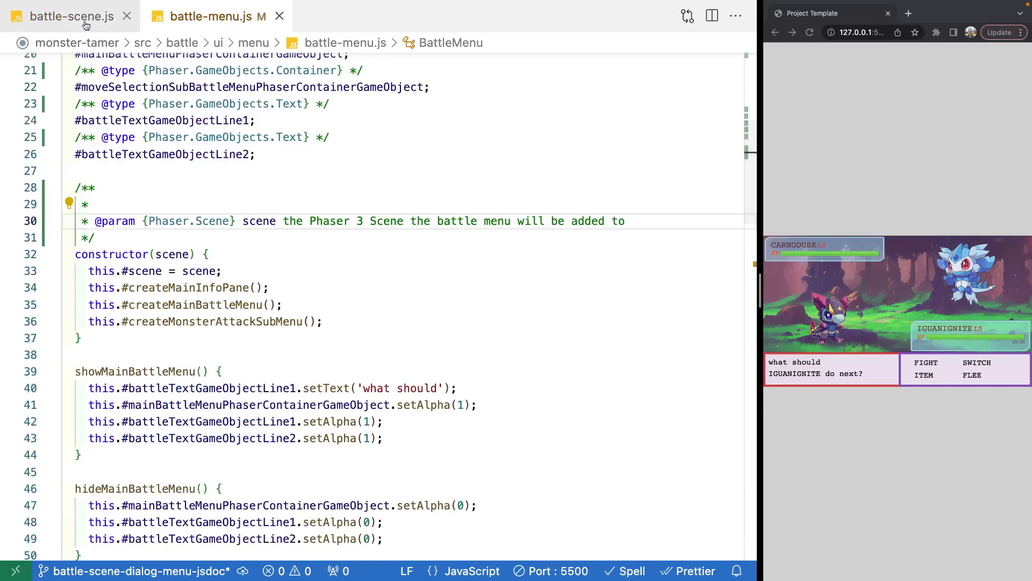
pyautogui.click(71, 17)
pyautogui.doubleClick(327, 245)
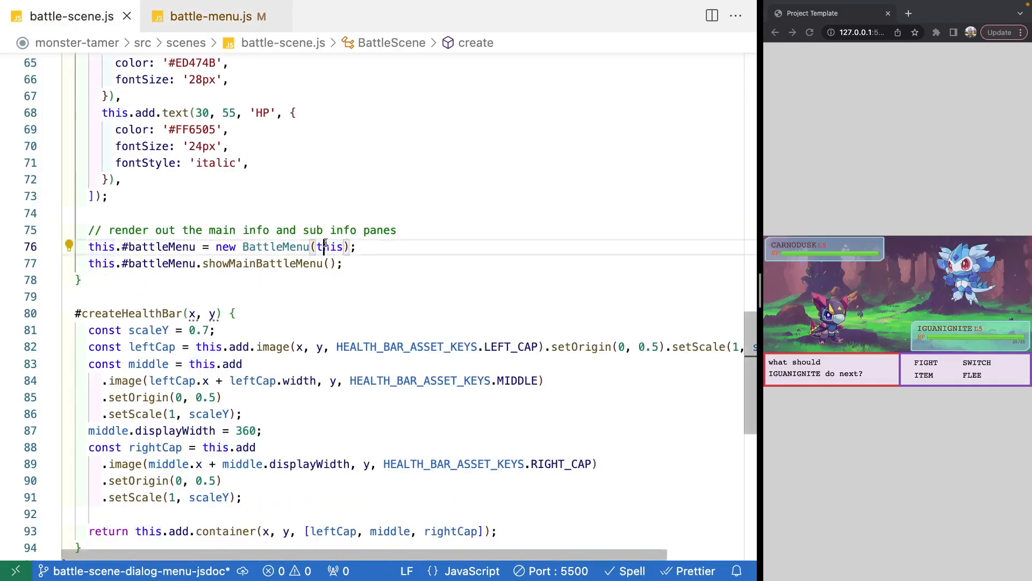
pyautogui.press('BackSpace')
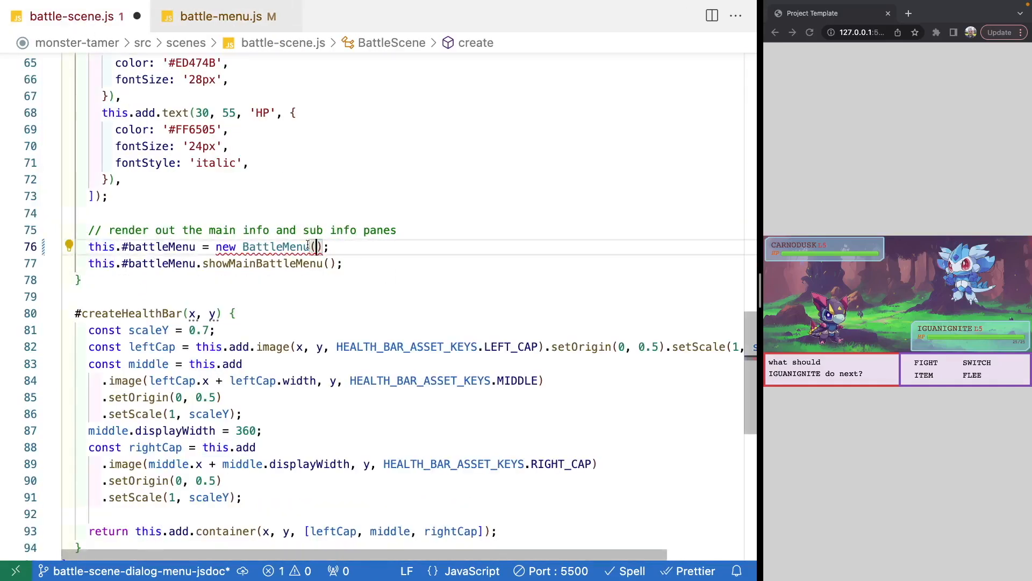
pyautogui.moveTo(279, 247)
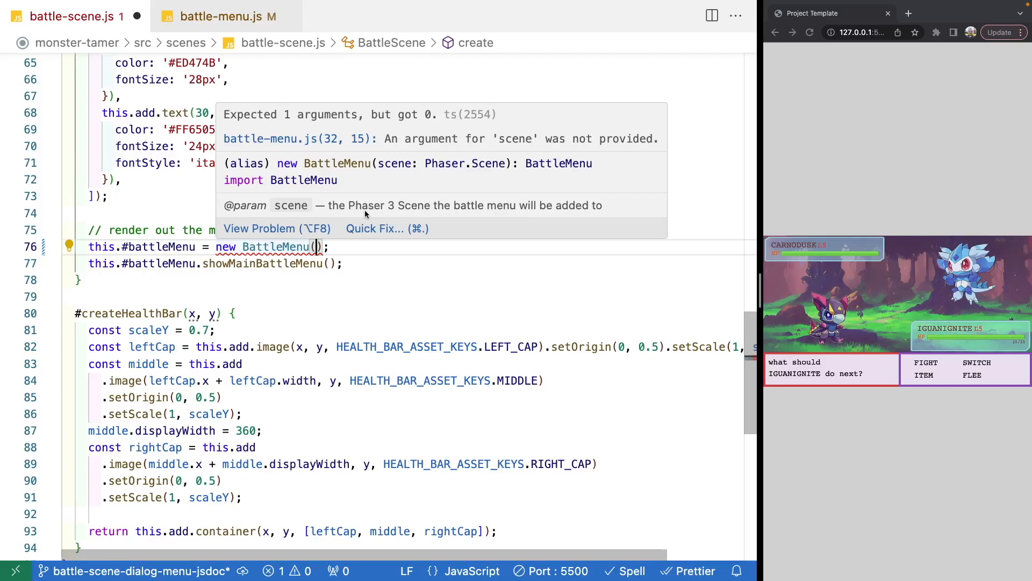
pyautogui.write('this')
pyautogui.hotkey('ctrl', 's')
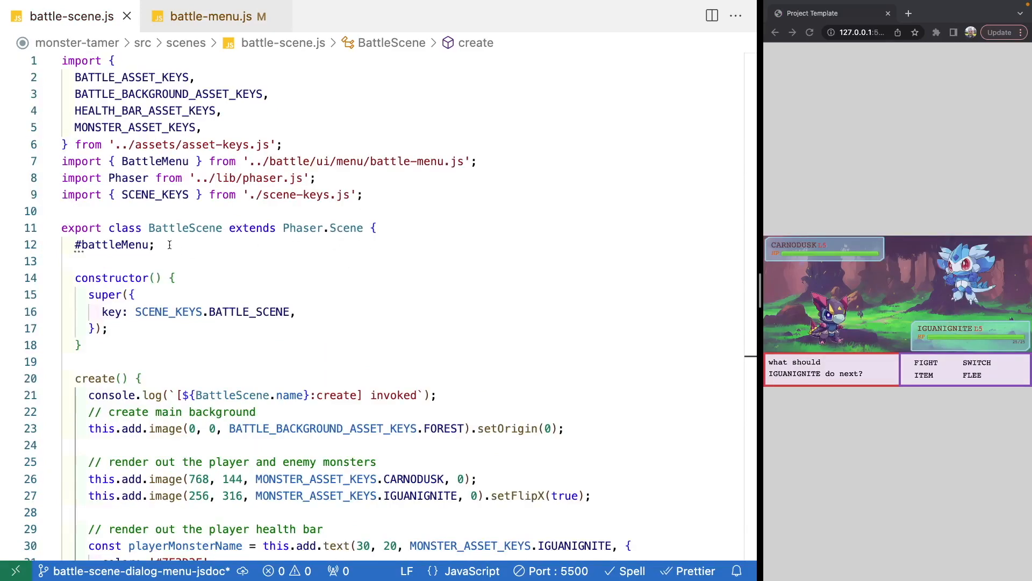
pyautogui.click(120, 244)
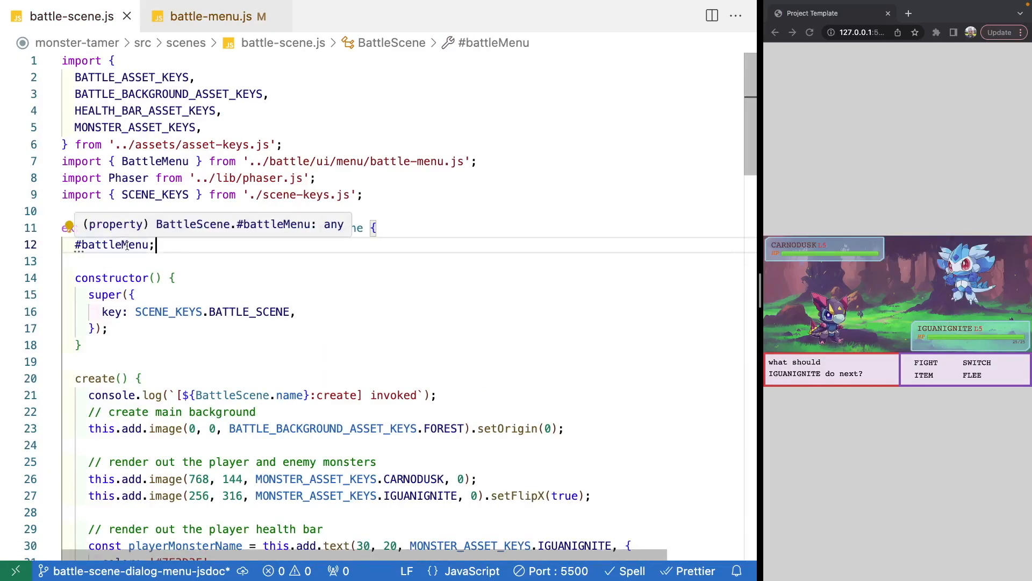
pyautogui.click(212, 17)
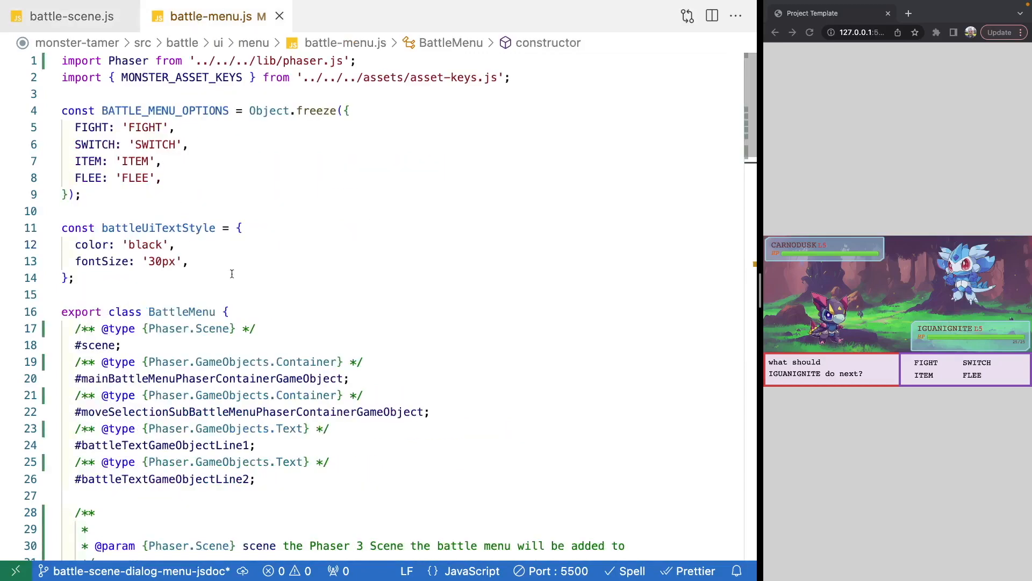
pyautogui.moveTo(257, 329); pyautogui.dragTo(74, 329)
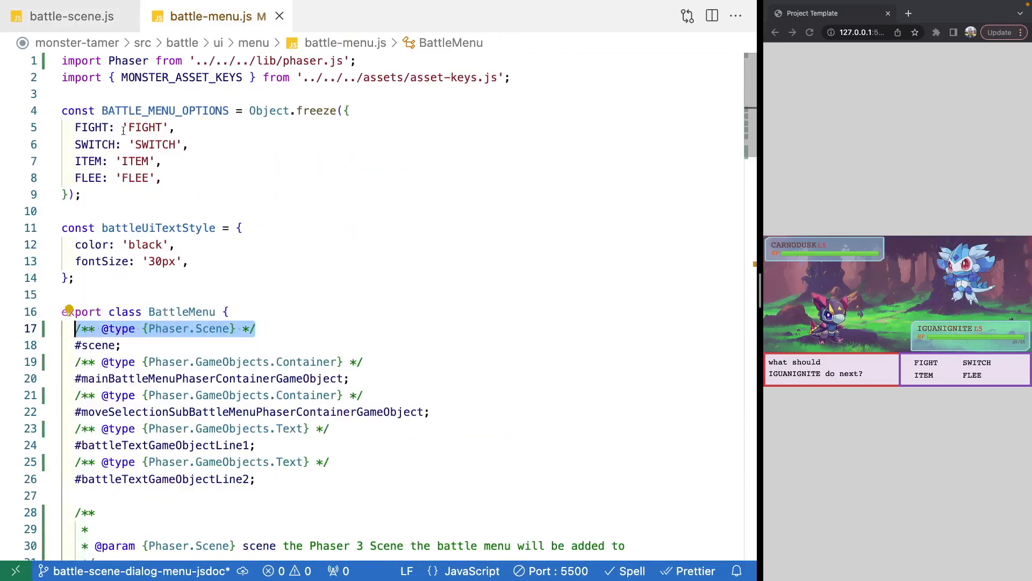
pyautogui.click(71, 17)
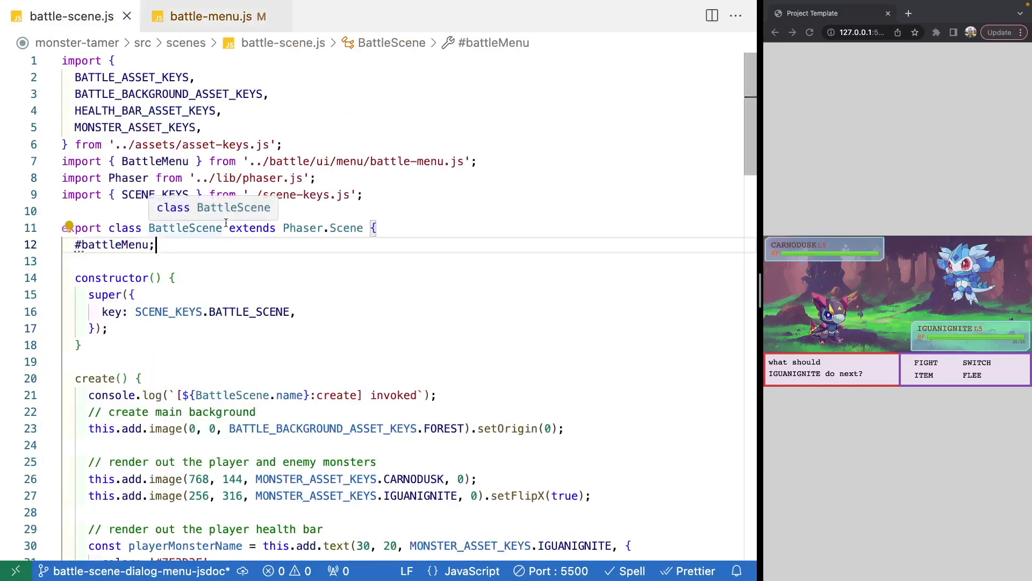
pyautogui.write('/** @type {Phaser.Scene} */')
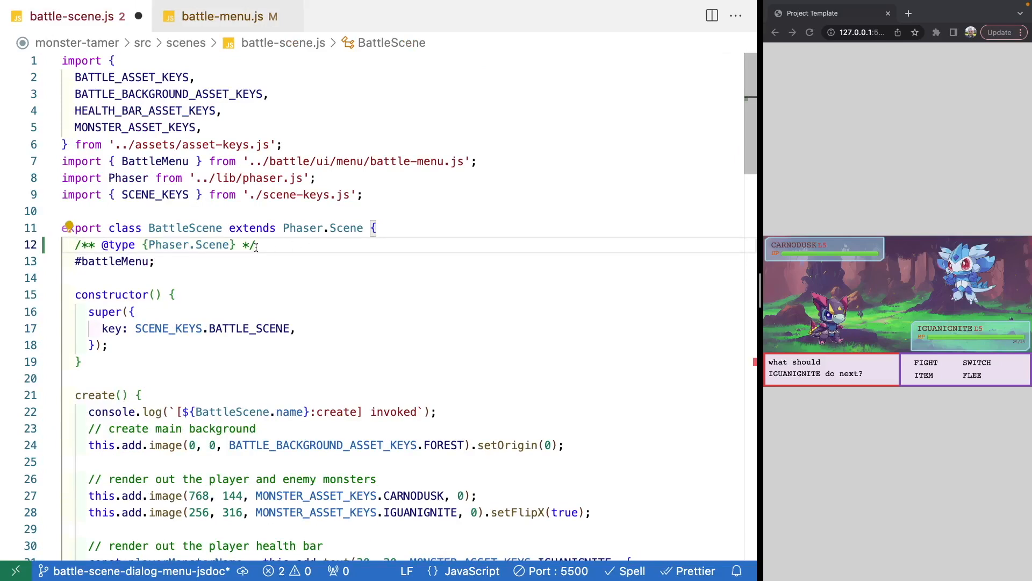
pyautogui.moveTo(231, 245); pyautogui.dragTo(148, 245)
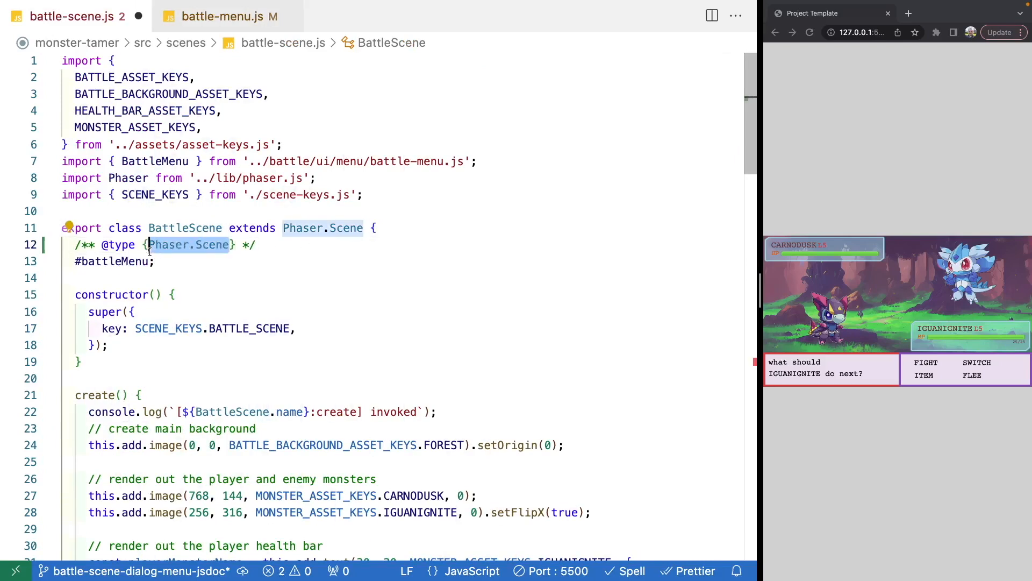
pyautogui.write('BattleMenu')
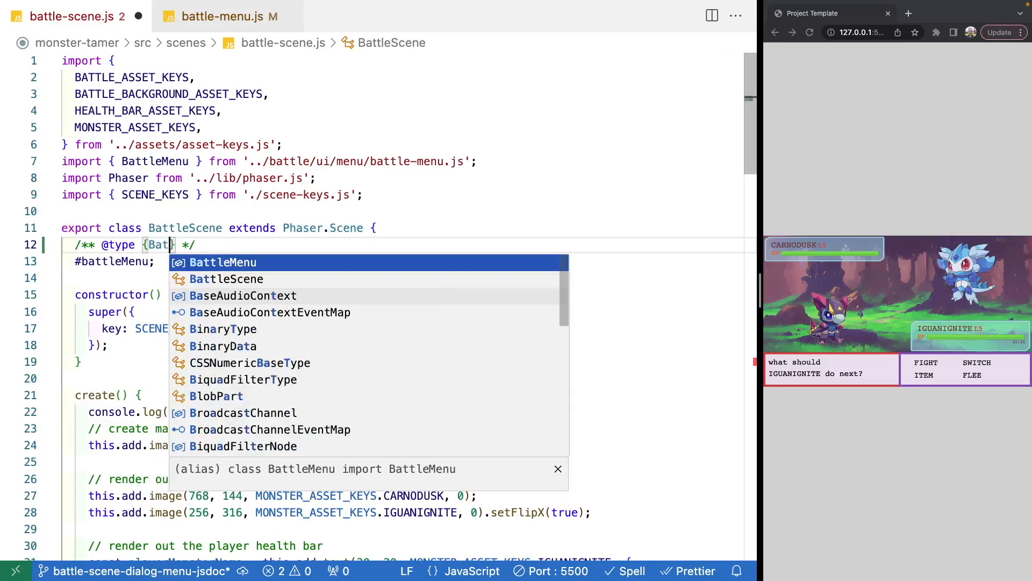
pyautogui.press('Escape')
pyautogui.hotkey('ctrl', 's')
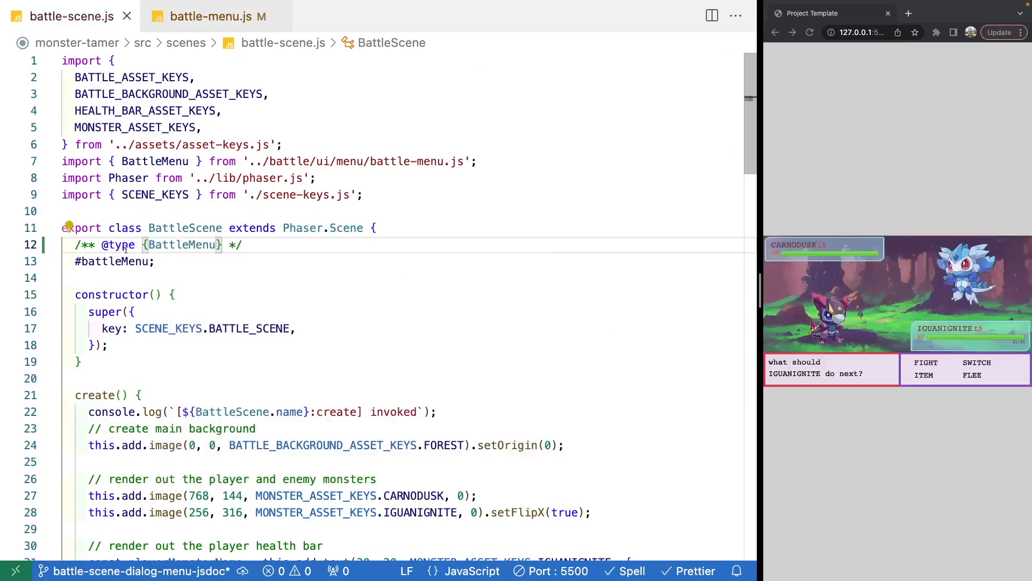
pyautogui.moveTo(113, 261)
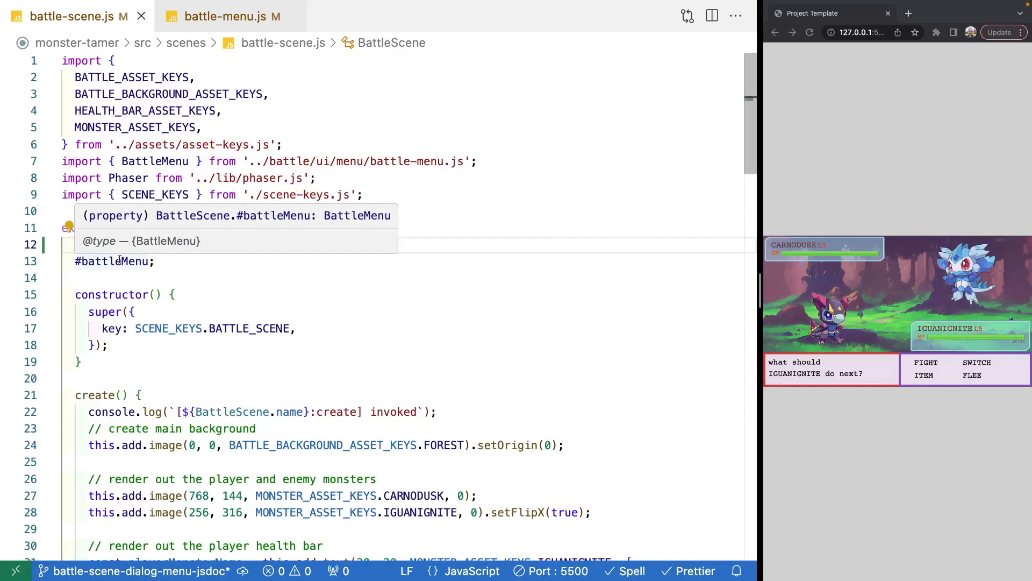
pyautogui.hotkey('ctrl', 'Tab')
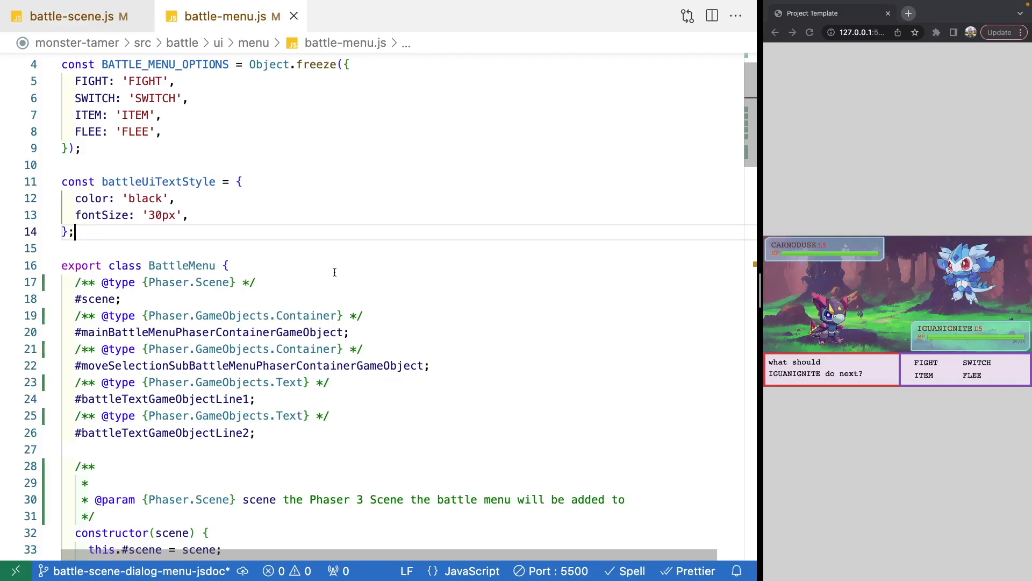
pyautogui.scroll(-2, 334, 272)
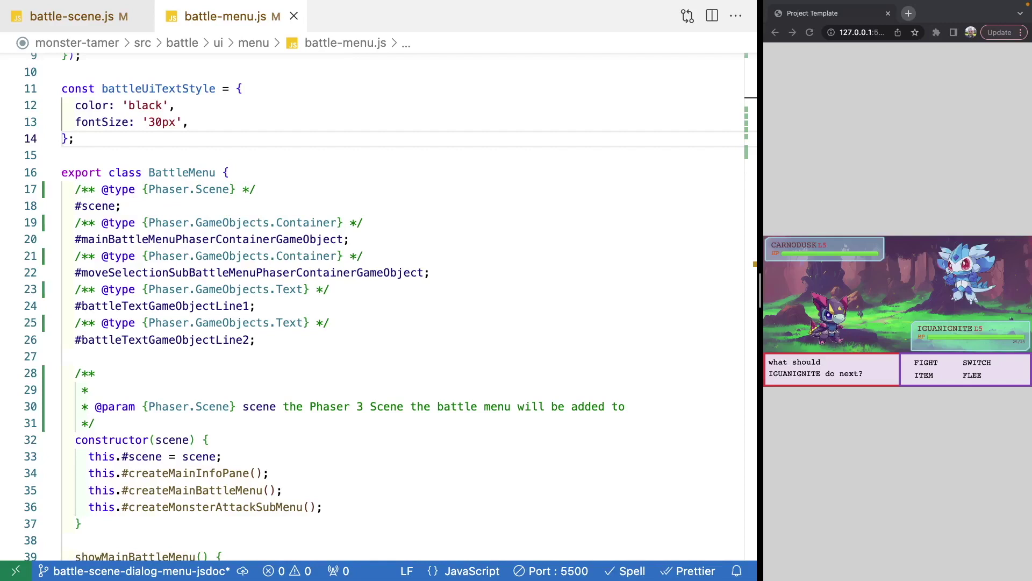
pyautogui.click(330, 290)
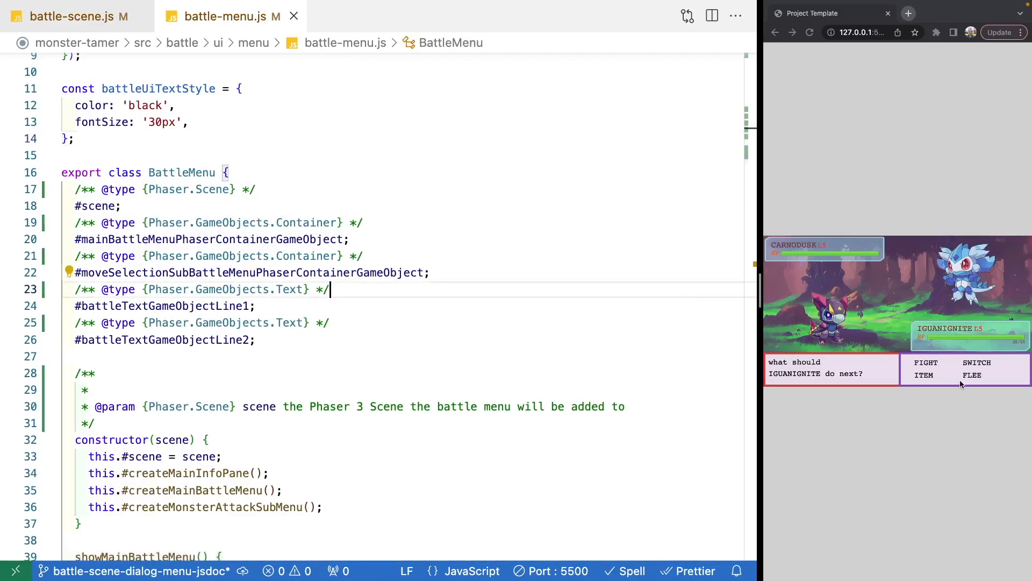